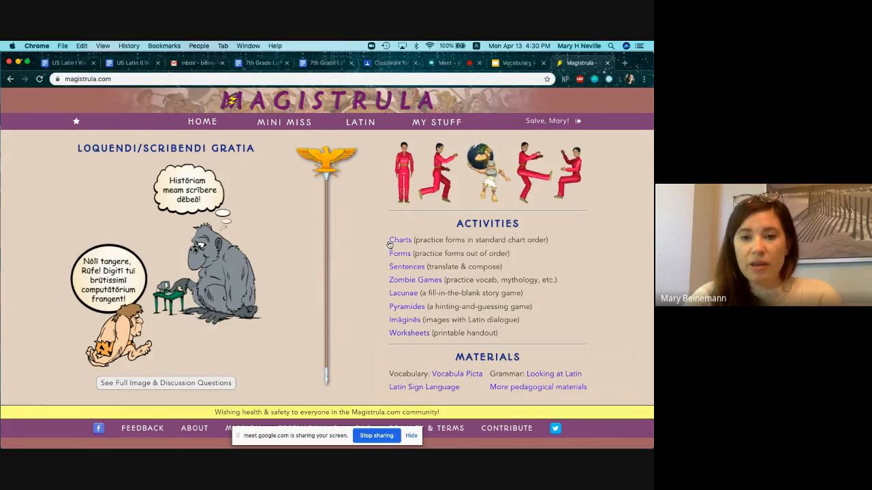
Look over the Sentences activity's grammar topics, trying the Basic Nom, Acc, Abl Uses and Genitive Case options, and return to the home page.
left_click(405, 267)
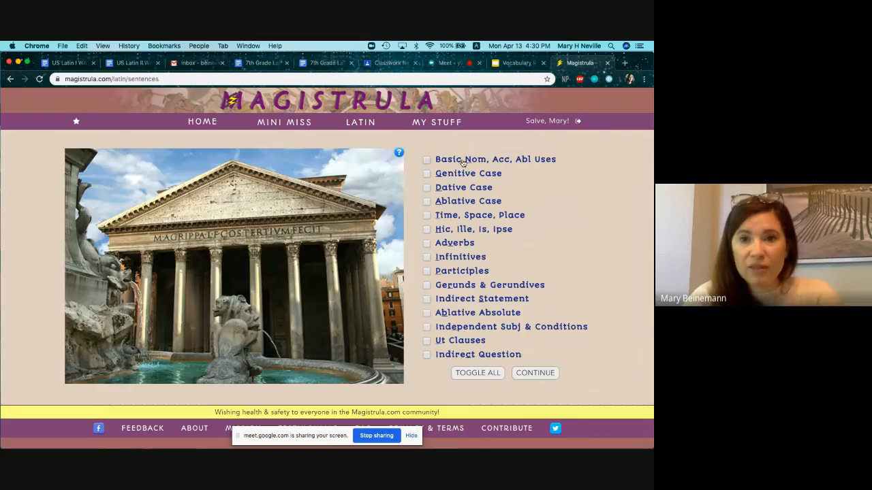
left_click(462, 162)
left_click(463, 176)
left_click(462, 162)
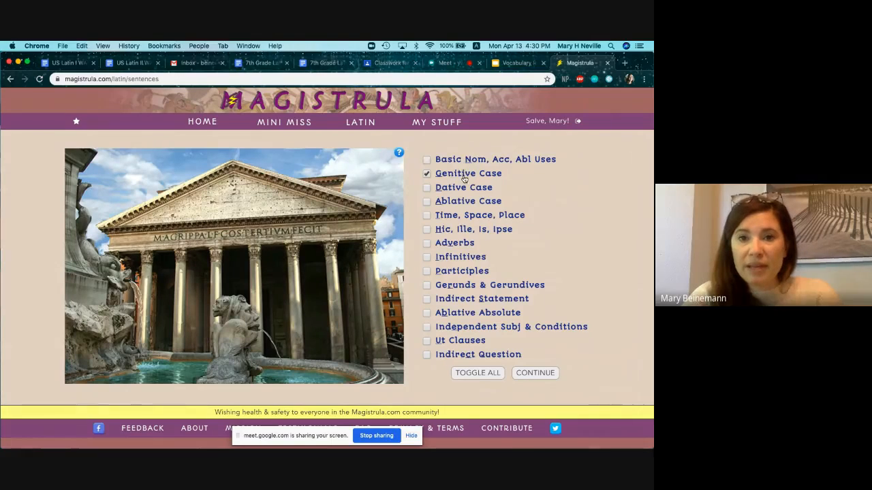
left_click(463, 175)
scroll(394, 207, "left", 5)
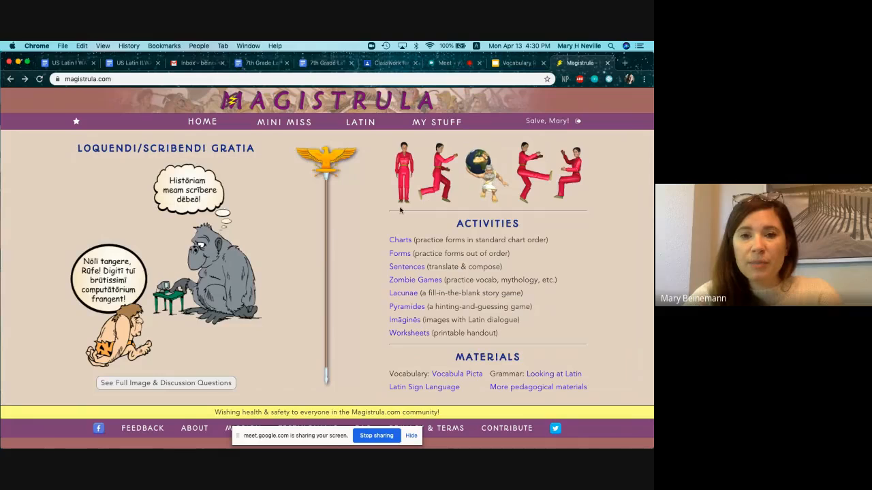
Open the assignments page and show only the assignments for the STE Latin I class.
left_click(438, 125)
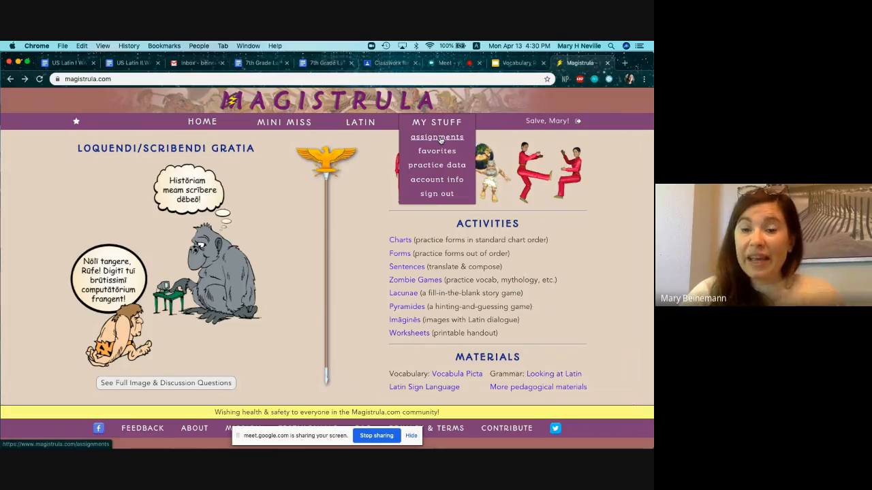
left_click(438, 137)
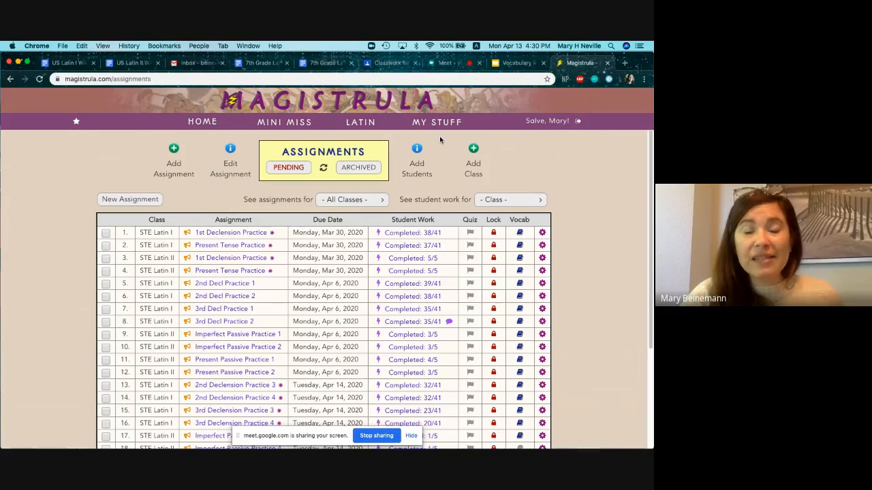
left_click(363, 201)
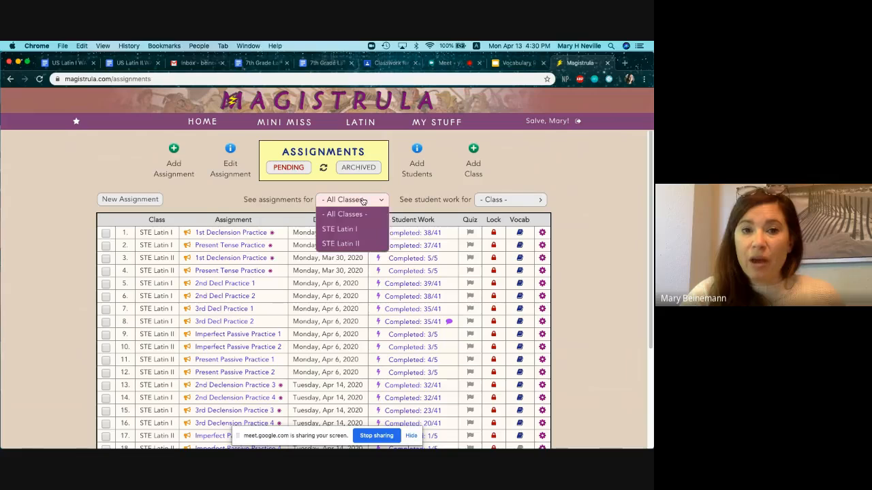
left_click(360, 228)
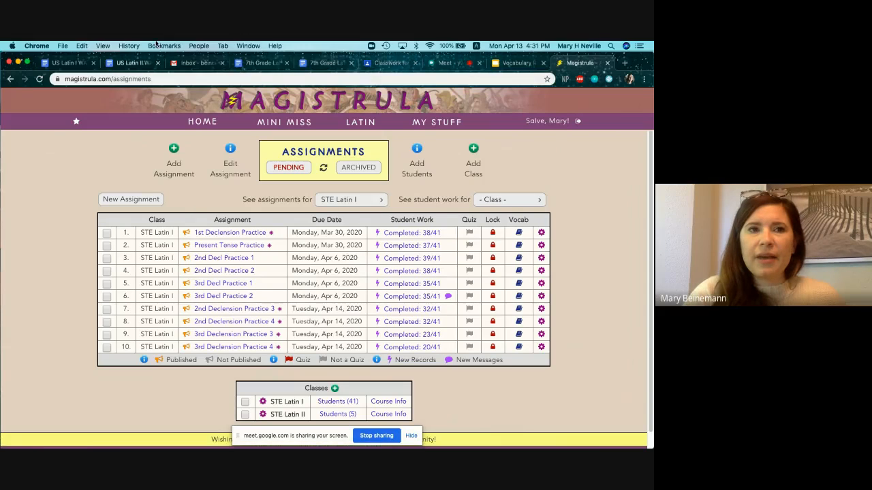
Switch to the 7th Grade Latin WAP document and open the Magistrula 2nd Declension (Practice 3) link in the classwork checklist.
left_click(327, 62)
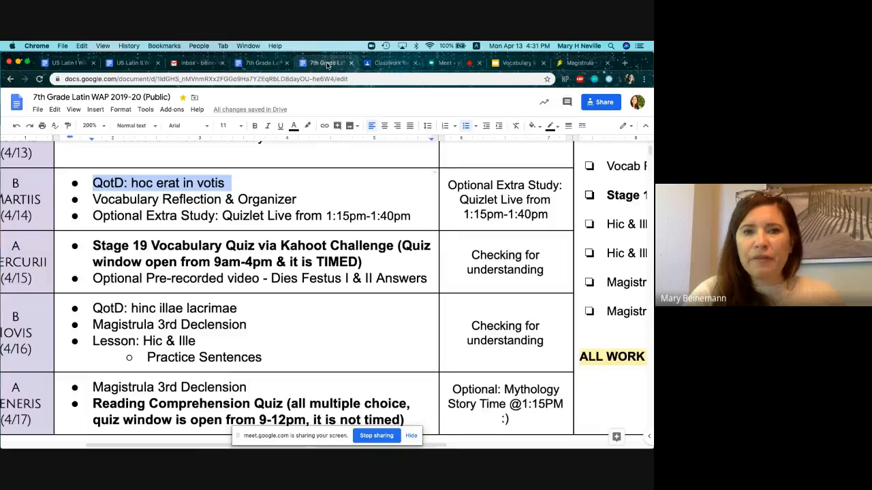
scroll(457, 217, "right", 3)
scroll(457, 216, "up", 10)
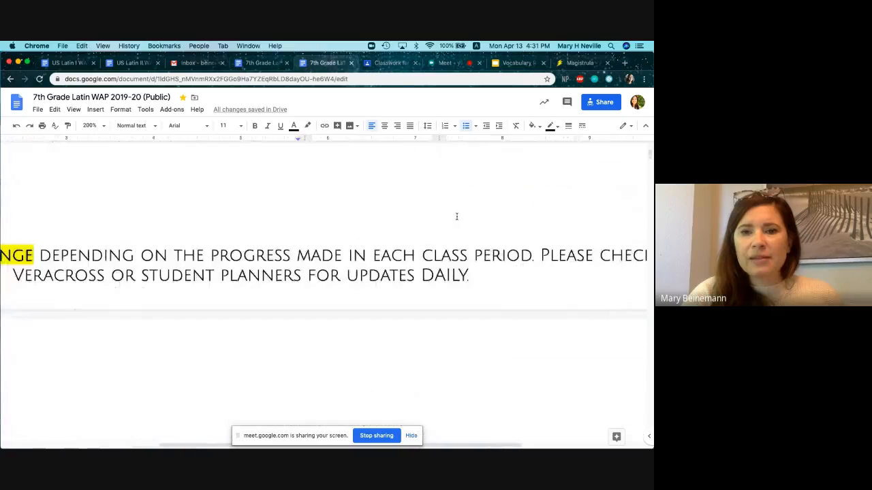
scroll(456, 217, "down", 10)
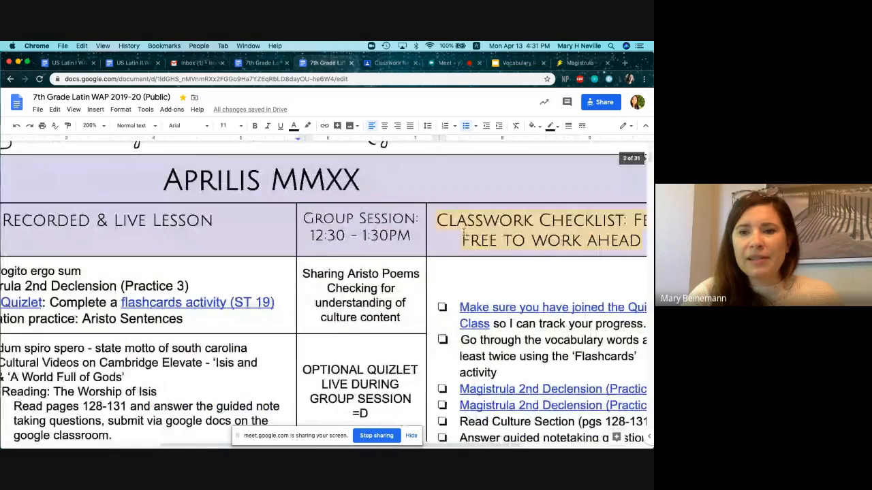
scroll(504, 299, "down", 1)
scroll(505, 300, "right", 4)
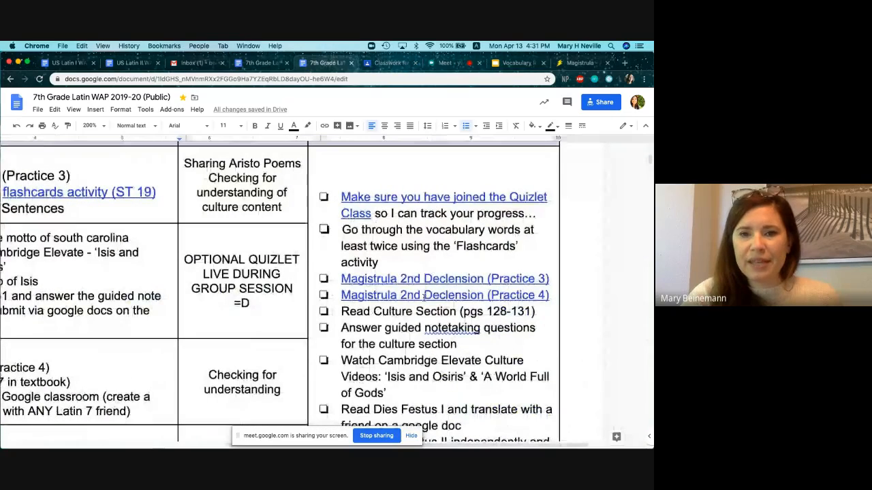
left_click(510, 278)
left_click(402, 295)
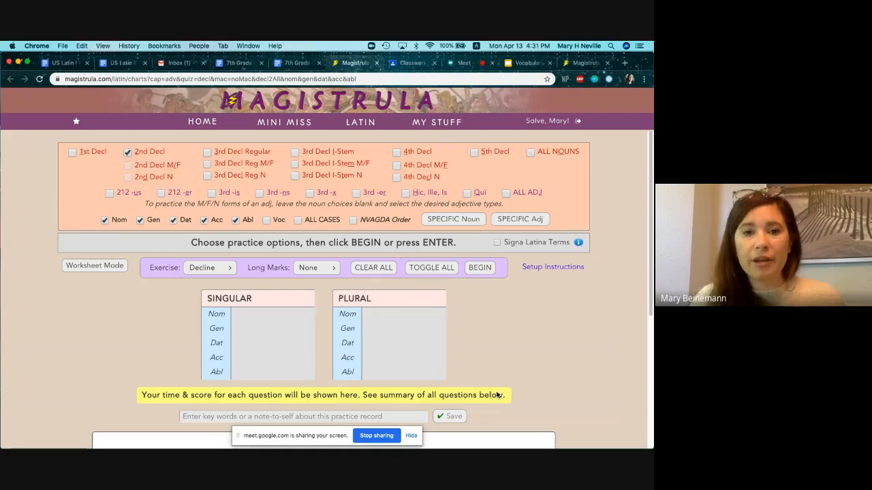
Begin the 2nd declension chart practice and show the vocabulary help for the noun nūntius, highlighting its dictionary entry.
left_click(480, 267)
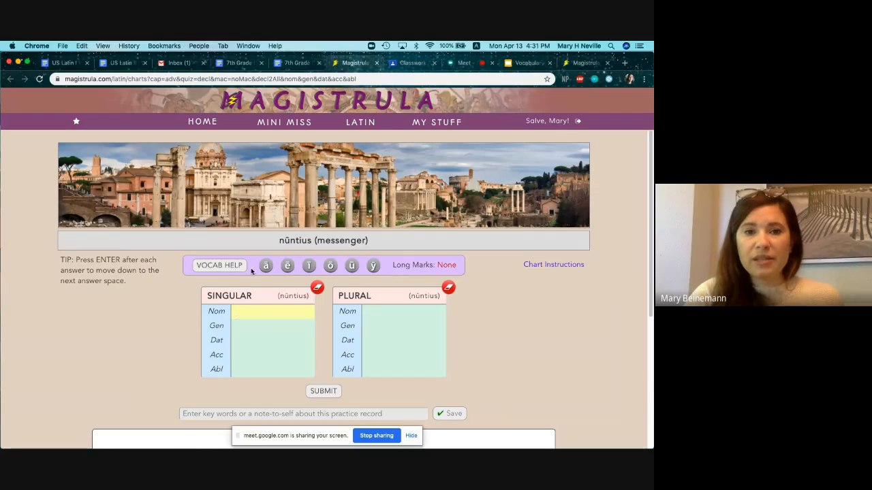
left_click_drag(275, 239, 371, 243)
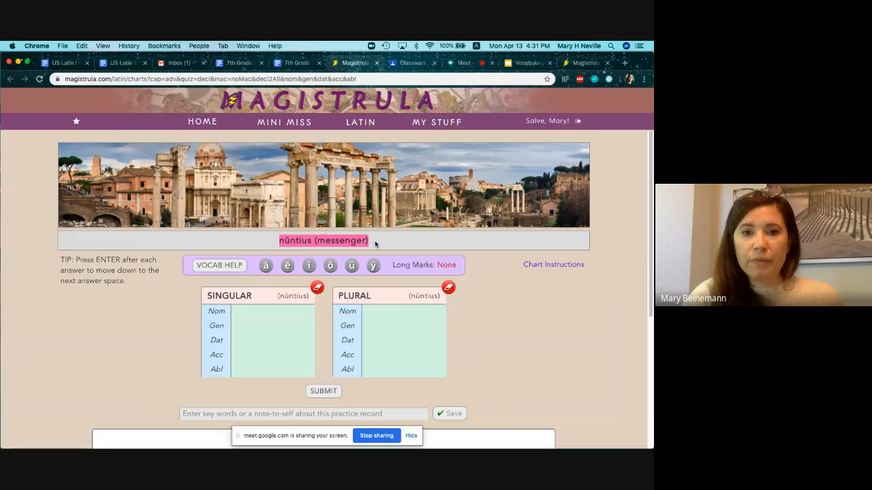
left_click(221, 267)
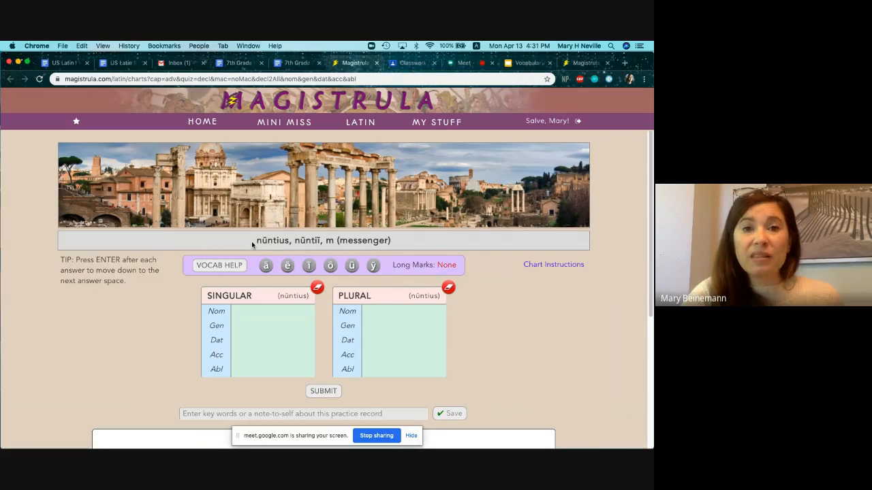
left_click_drag(251, 241, 334, 240)
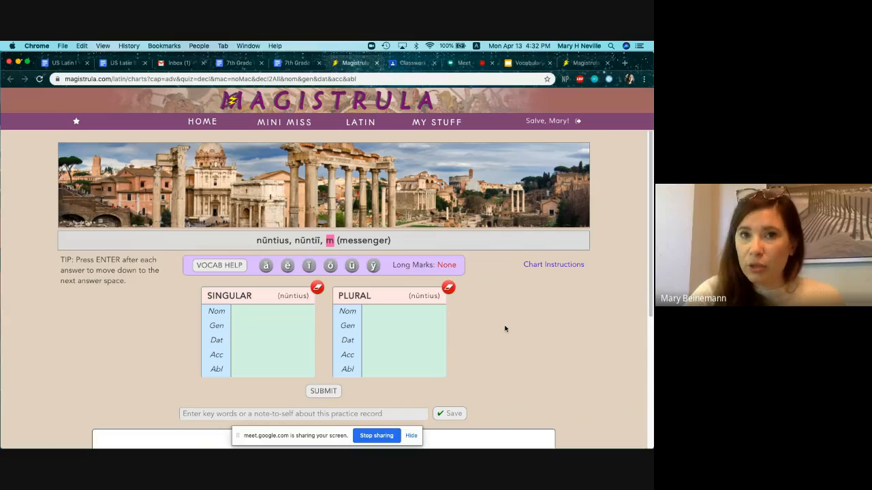
Fill in the singular forms of the chart: nominative nuntius, genitive nuntii and dative nuntio.
left_click(293, 314)
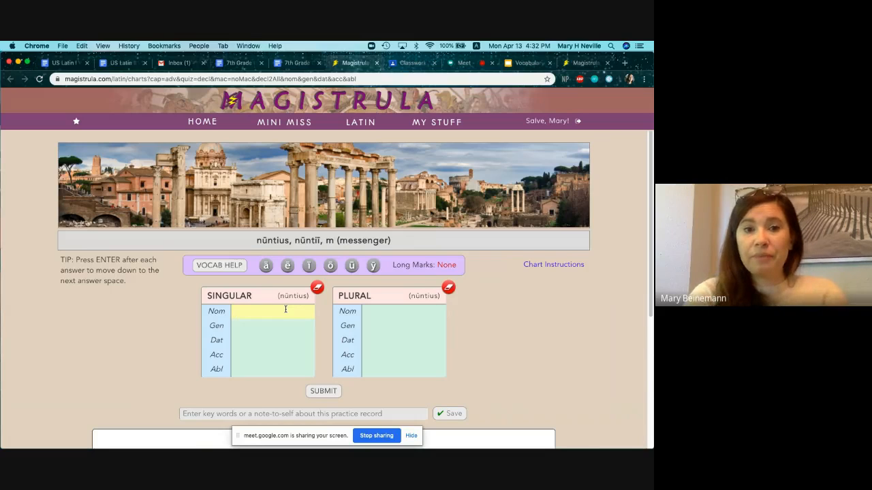
type("nunti")
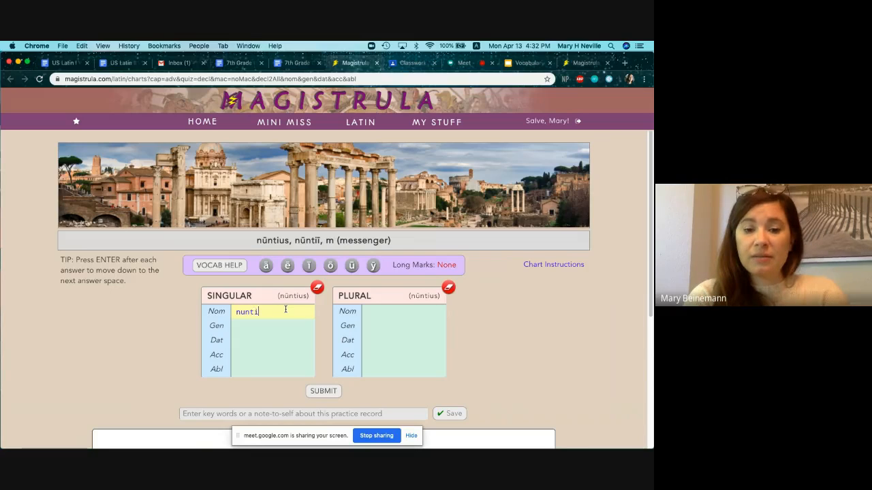
type("us")
double_click(272, 240)
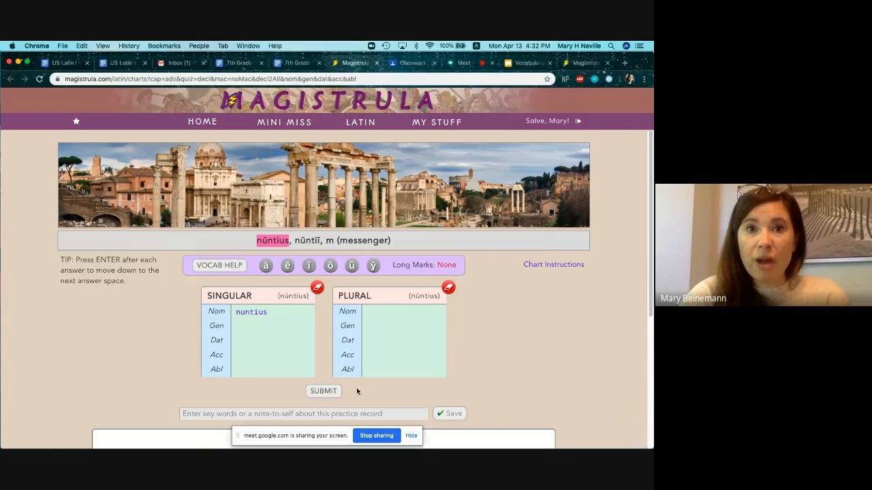
left_click(265, 325)
type("nuntii")
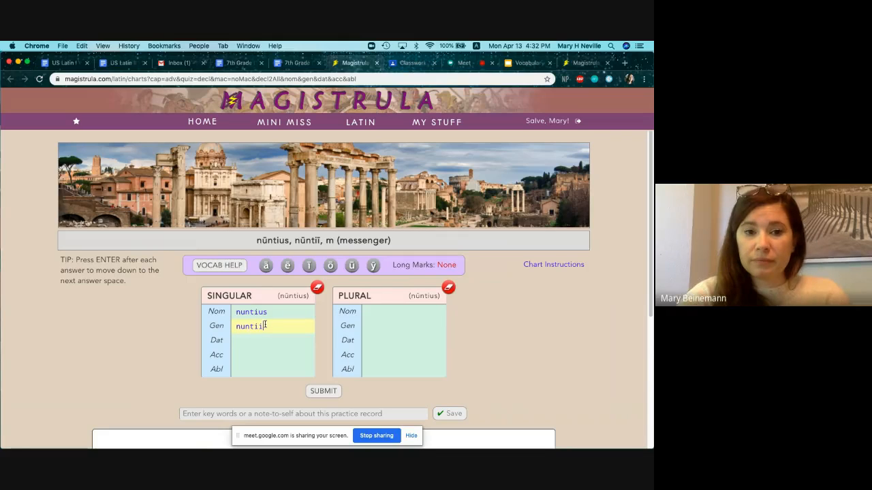
key("Return")
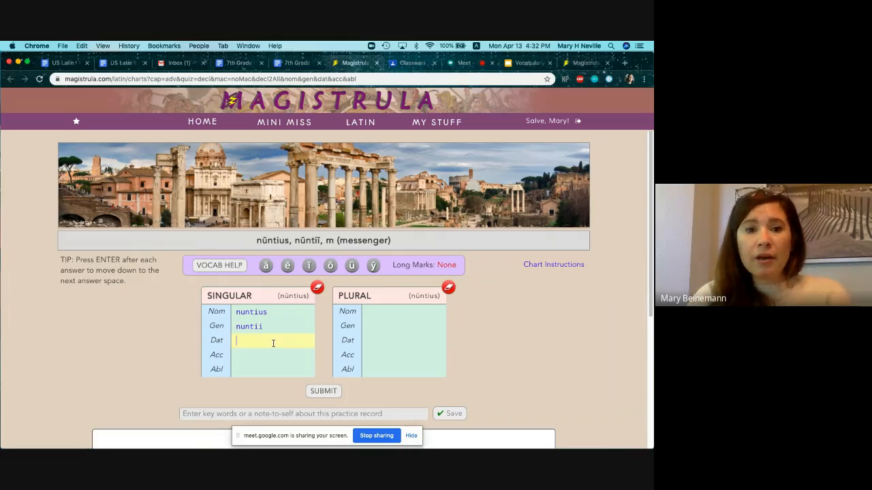
type("nunti")
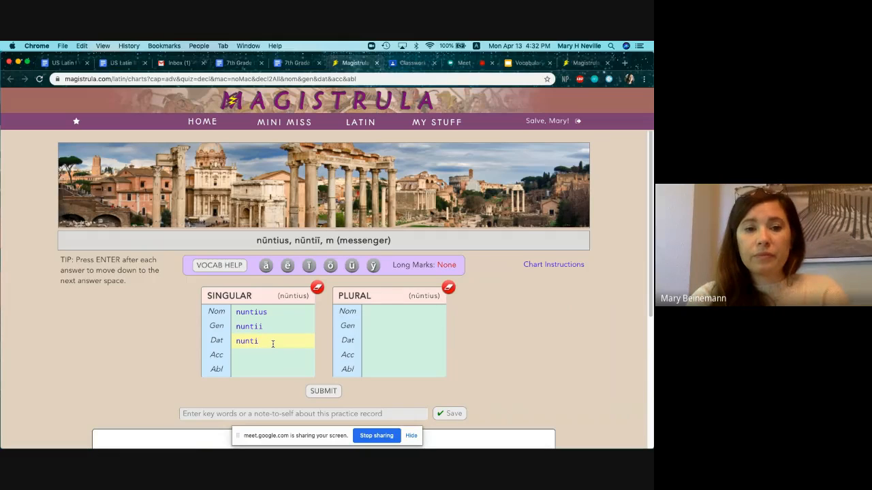
type("io")
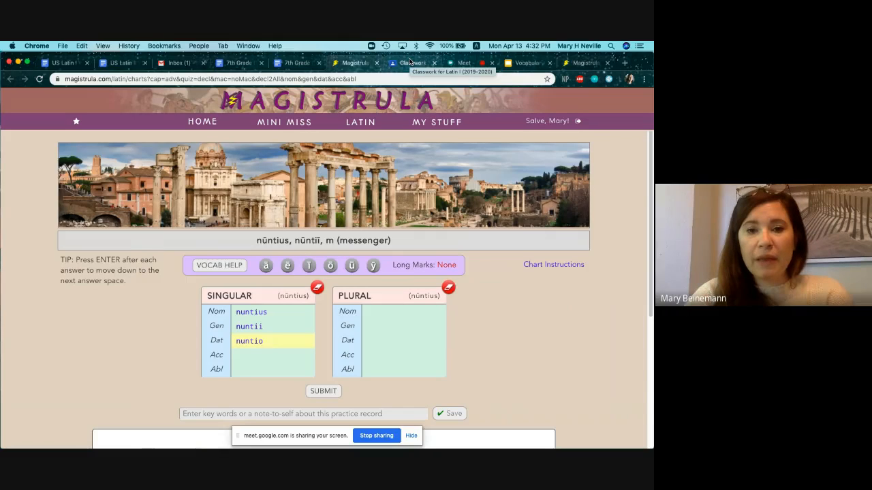
Switch to Google Classroom, open the Latin 7 (2019-2020) class and find the Magistrula Update post in its stream, highlighting the post date.
left_click(411, 62)
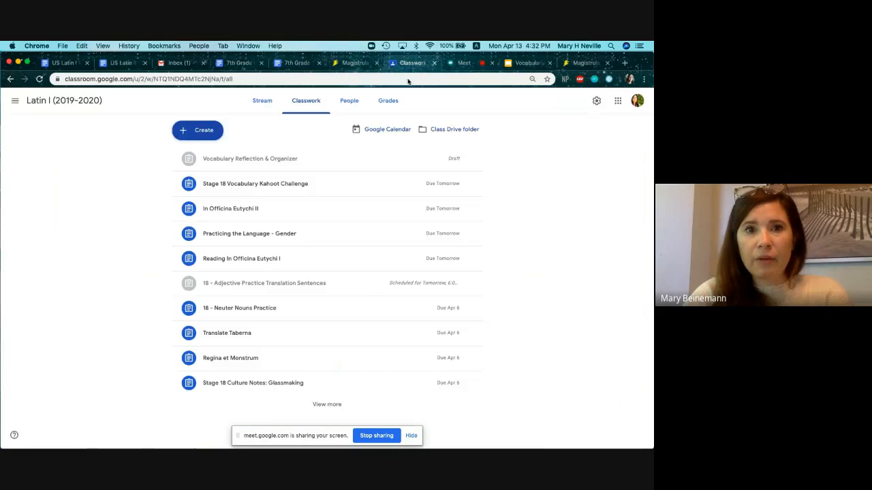
left_click(10, 100)
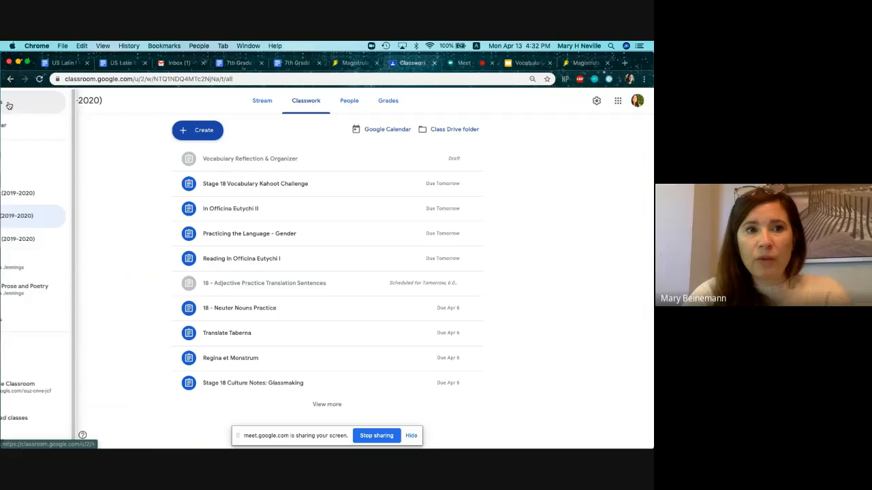
left_click(54, 195)
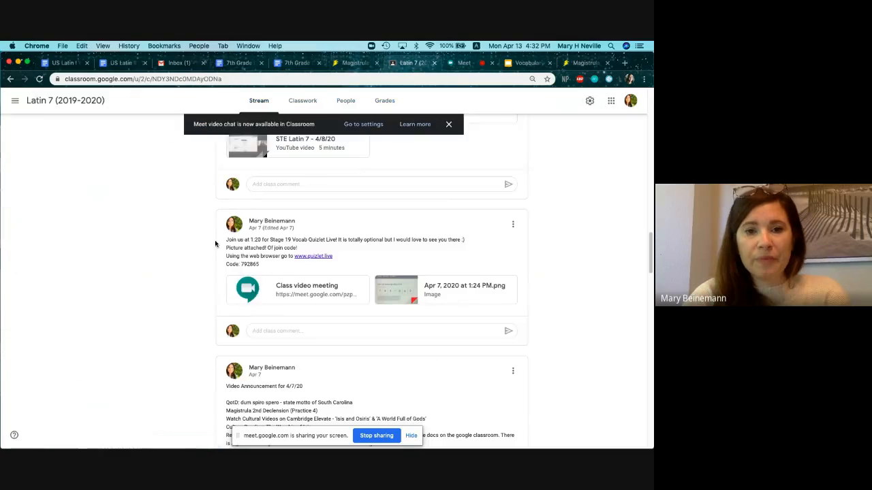
scroll(215, 244, "down", 15)
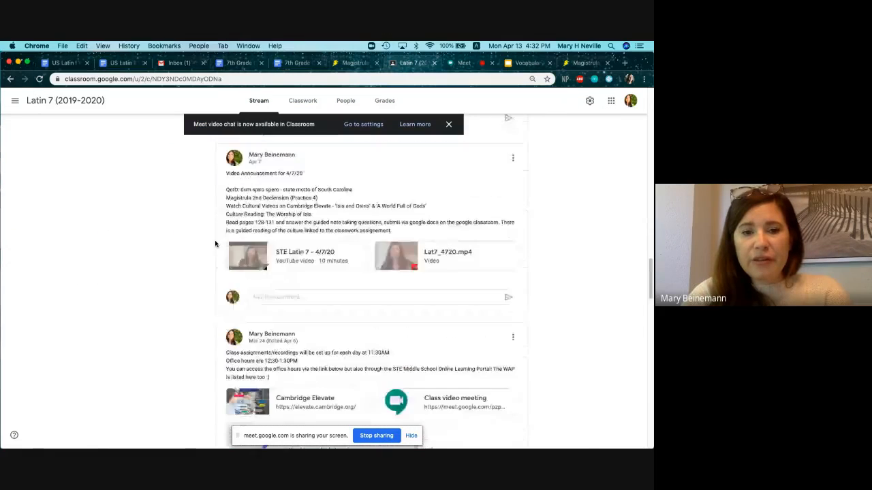
scroll(215, 244, "up", 10)
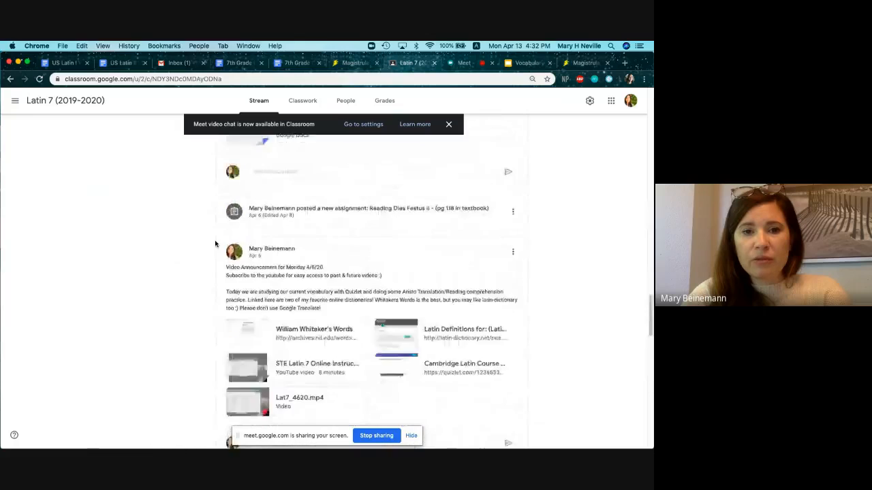
scroll(214, 243, "up", 10)
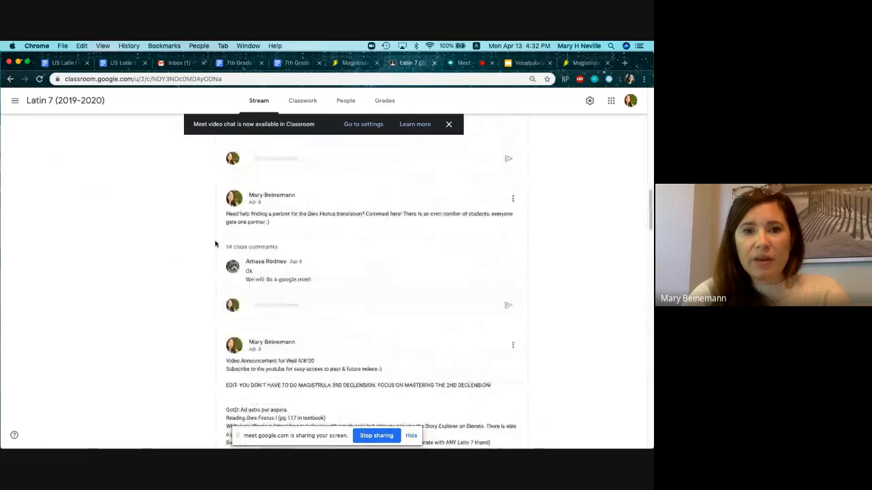
scroll(215, 243, "up", 3)
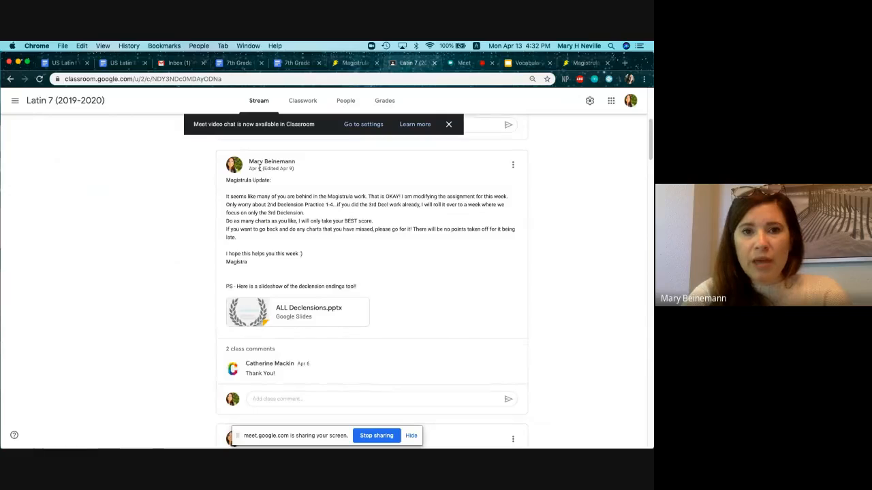
left_click_drag(262, 169, 247, 168)
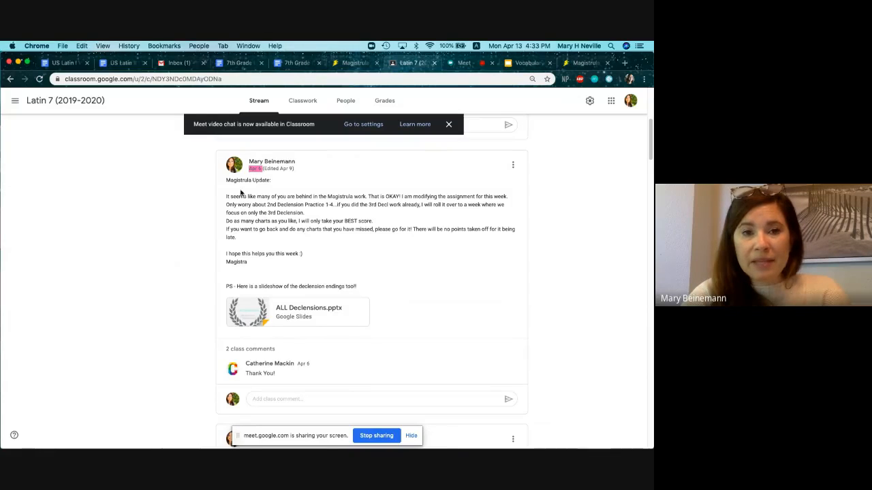
Open the ALL Declensions.pptx slideshow attached to the post and go to the masculine endings on the 2nd Declension slide.
left_click(346, 307)
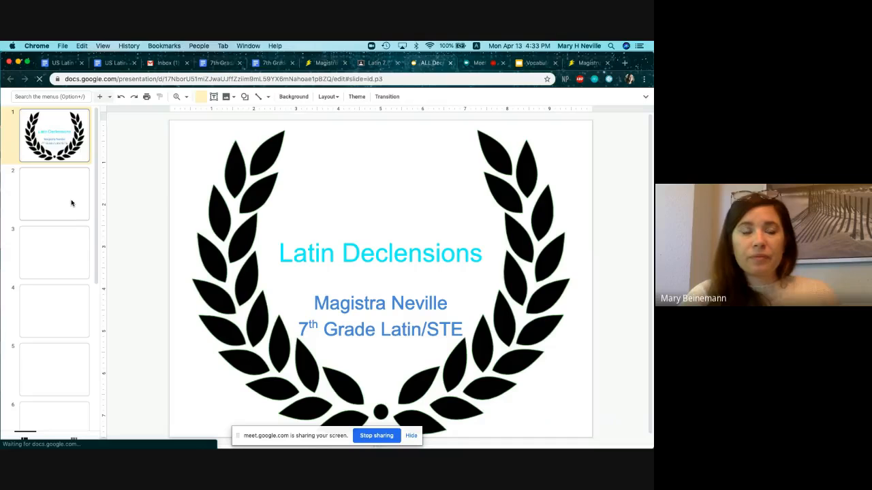
left_click(71, 201)
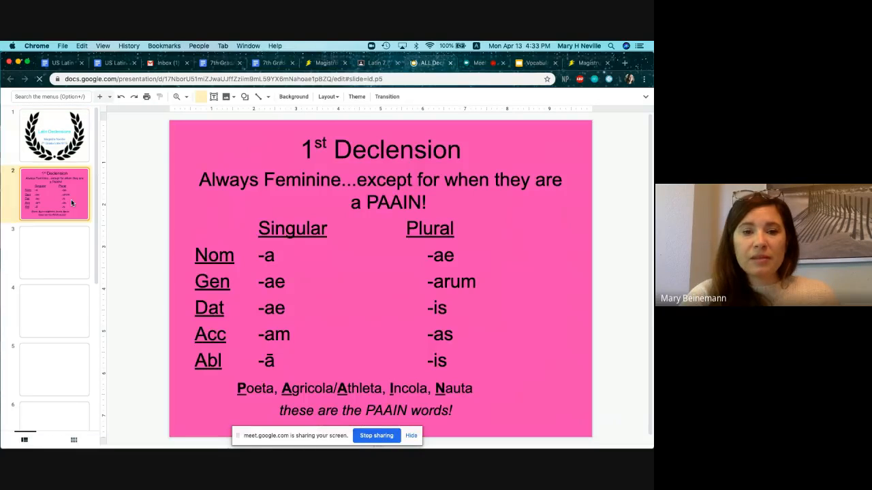
left_click(68, 260)
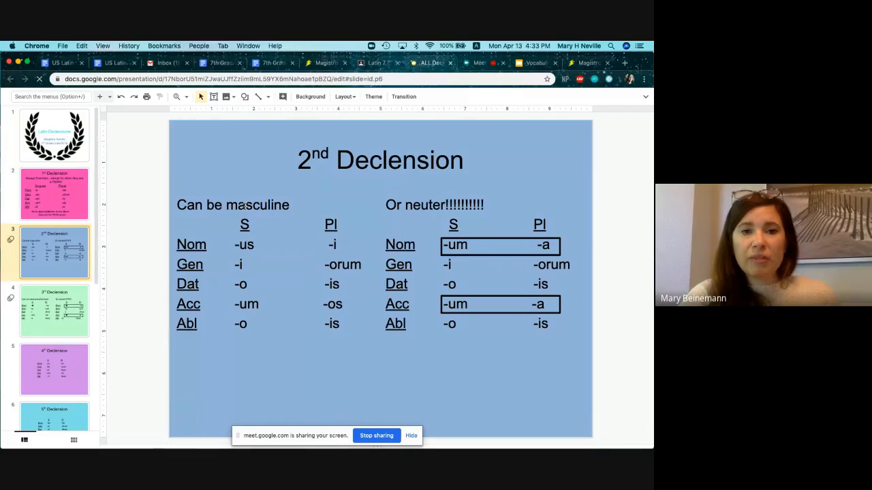
left_click(243, 206)
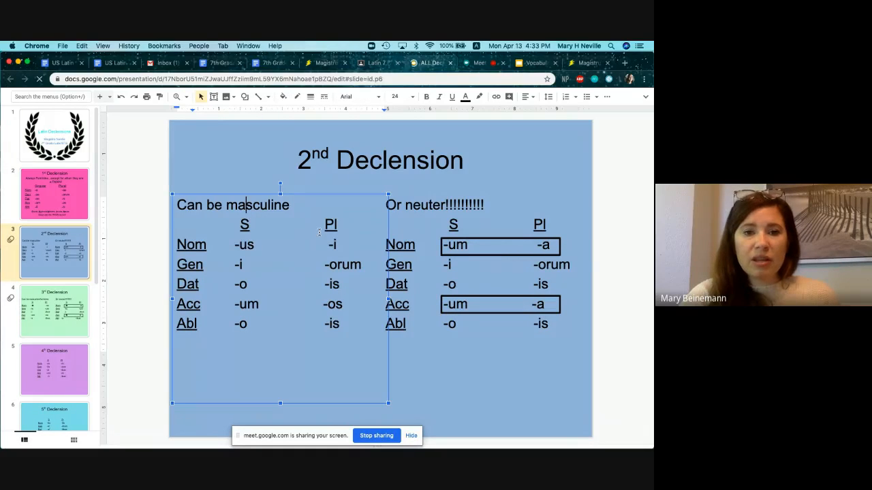
Point out the slide's neuter endings, then return to the Magistrula chart and enter singular accusative nuntium and ablative nuntio.
left_click(412, 207)
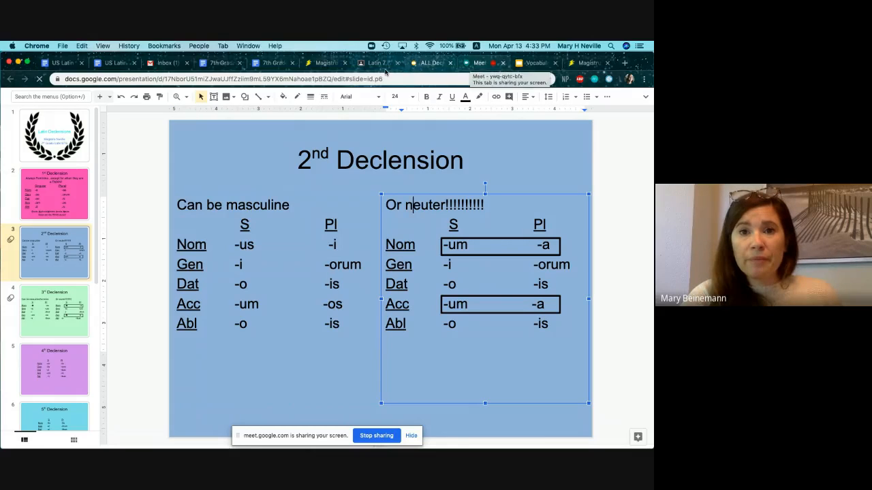
left_click(325, 63)
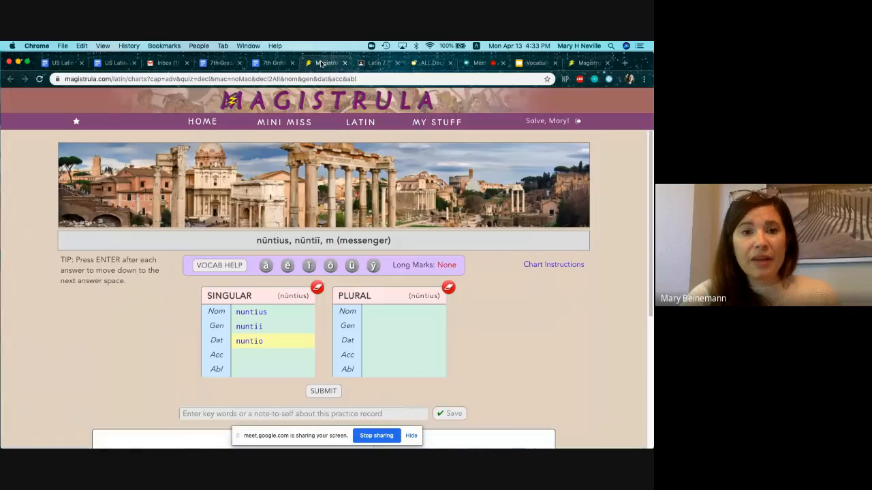
key("Return")
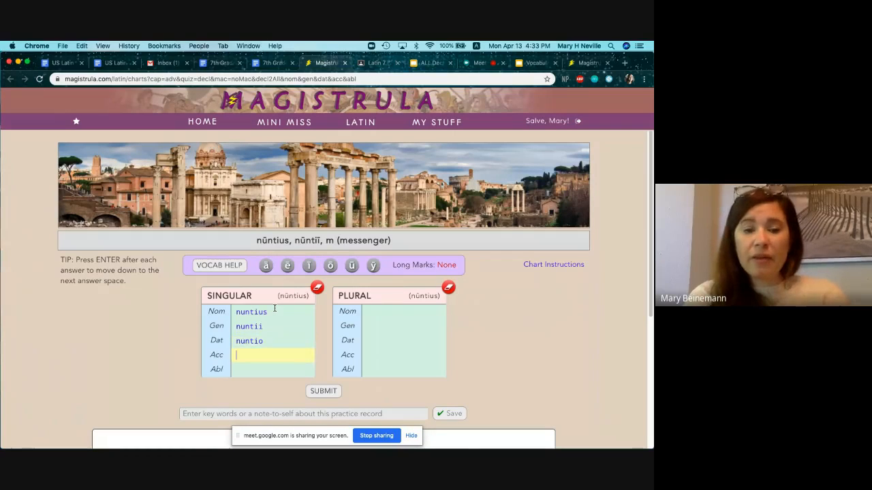
type("nunt")
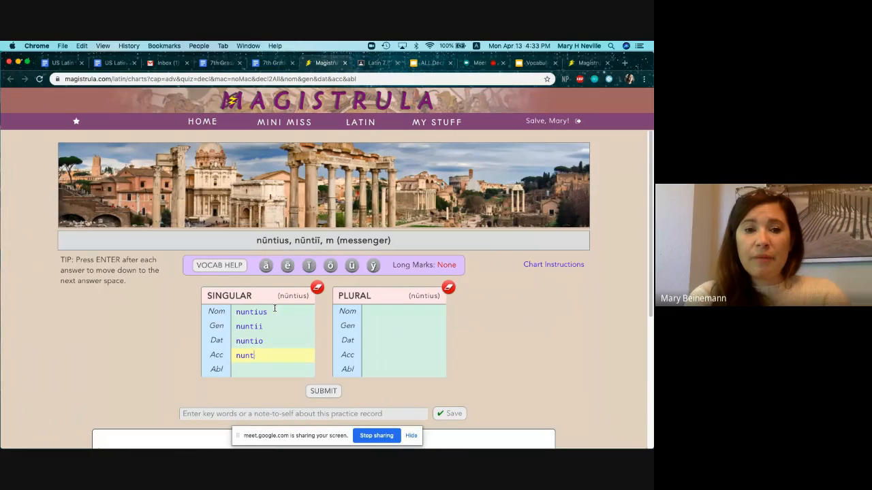
type("uium")
key("Return")
type("nuntiu")
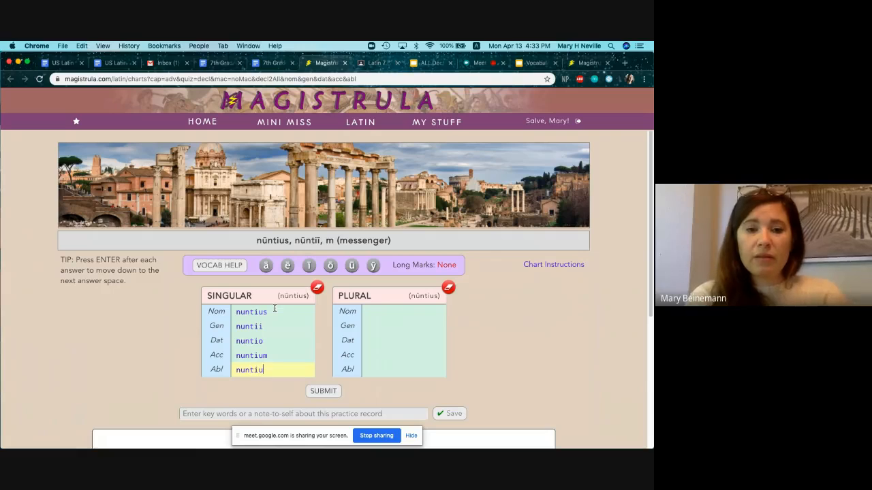
key("BackSpace")
type("o")
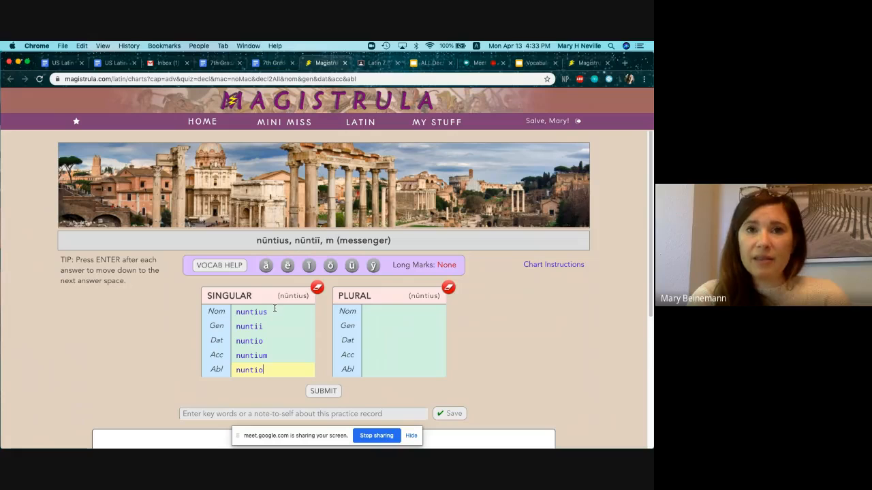
Highlight the dictionary forms of nūntius and fill in the plural nominative nuntii and genitive nuntiorum.
left_click(410, 312)
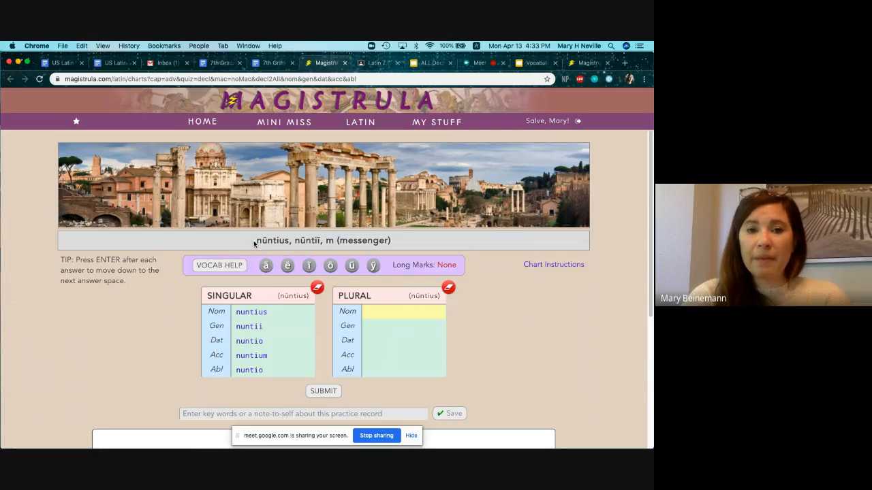
left_click_drag(256, 241, 327, 237)
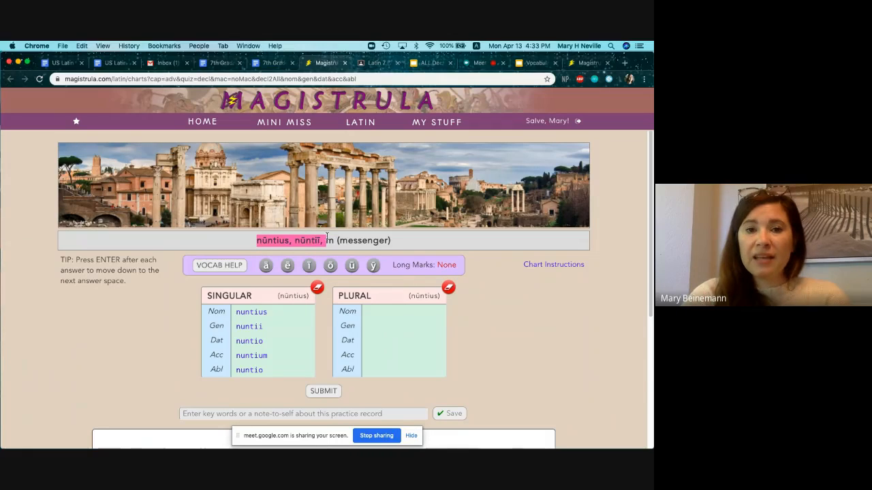
left_click(414, 309)
type("nunt")
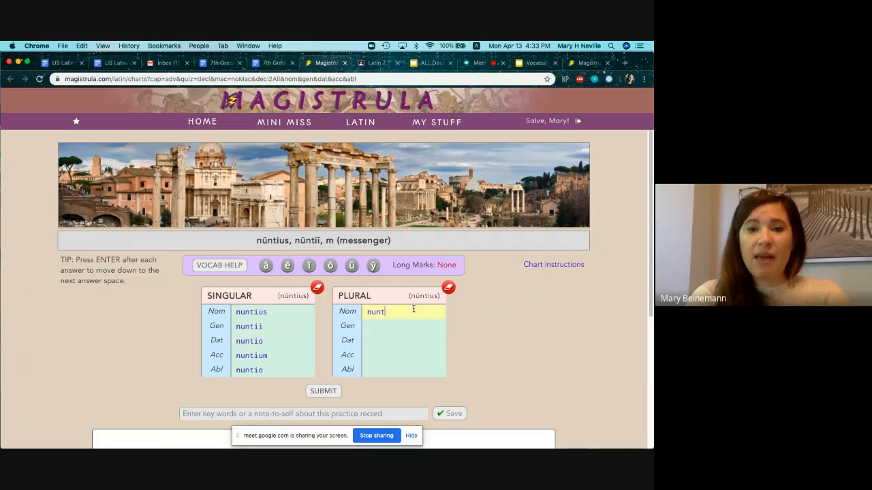
type("ii")
key("Return")
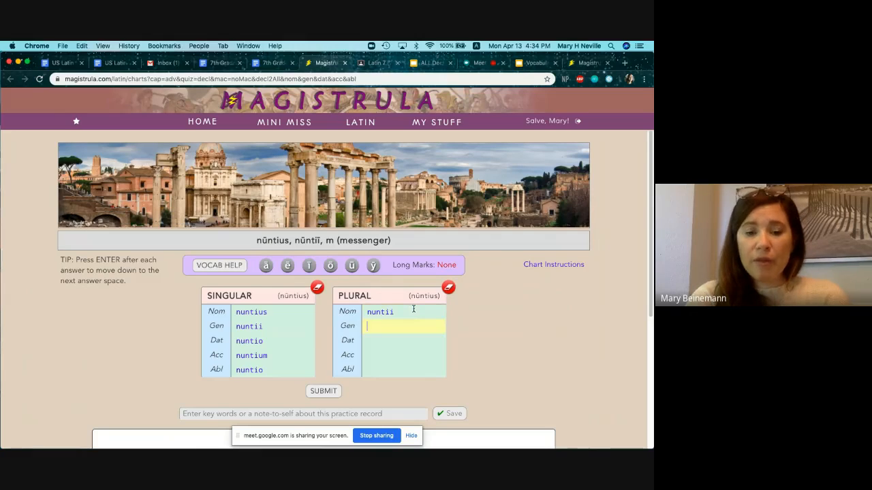
type("nuntiorum")
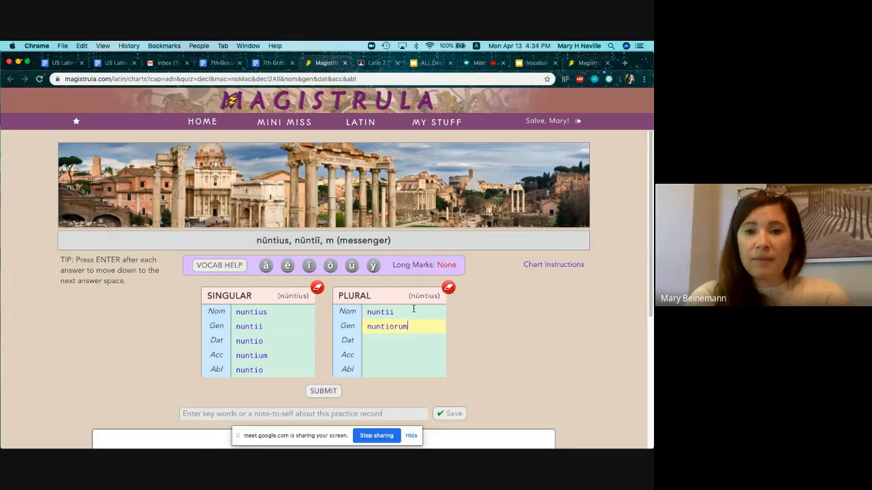
key("Return")
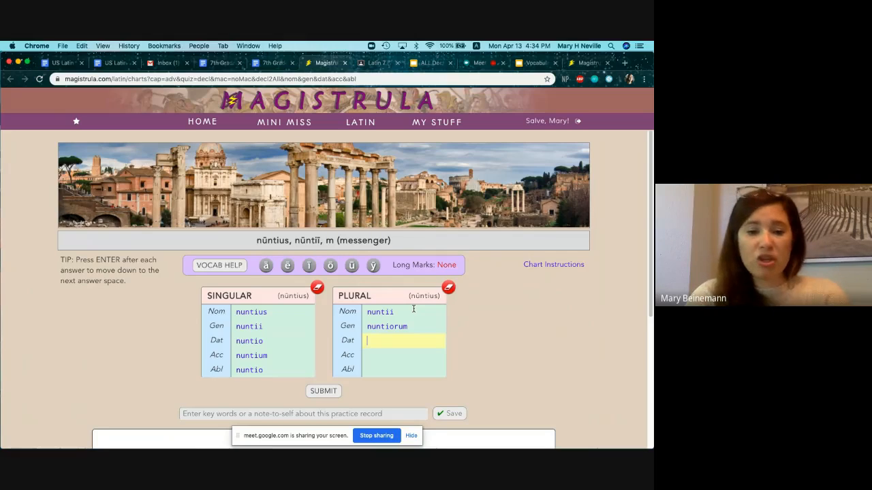
Complete the plural forms with dative nuntiis, accusative nuntios and ablative nuntiis, and submit the chart for grading.
type("nunt")
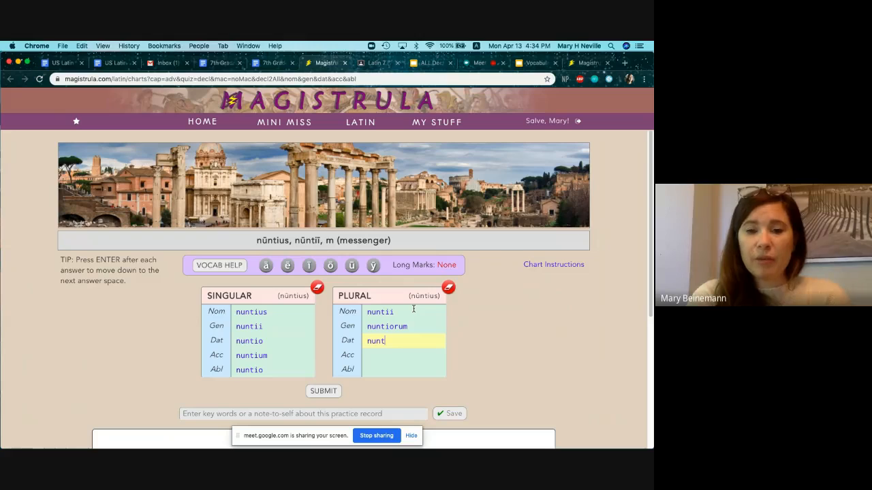
type("iis")
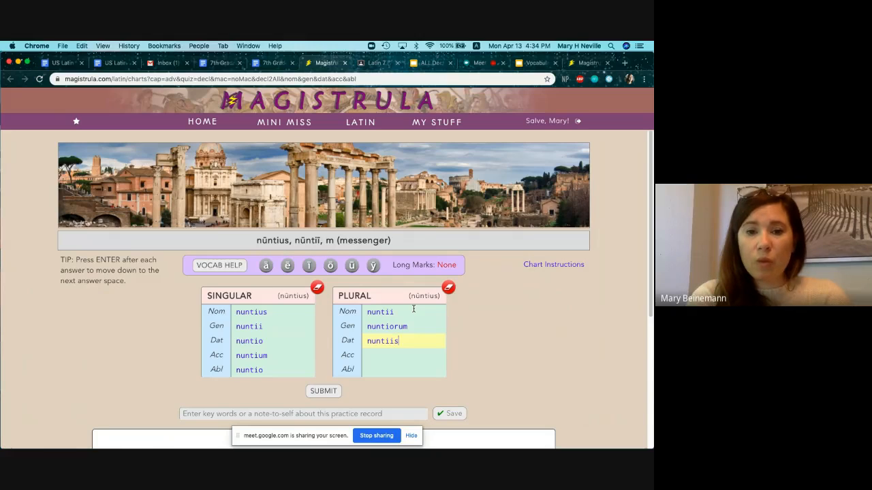
key("Return")
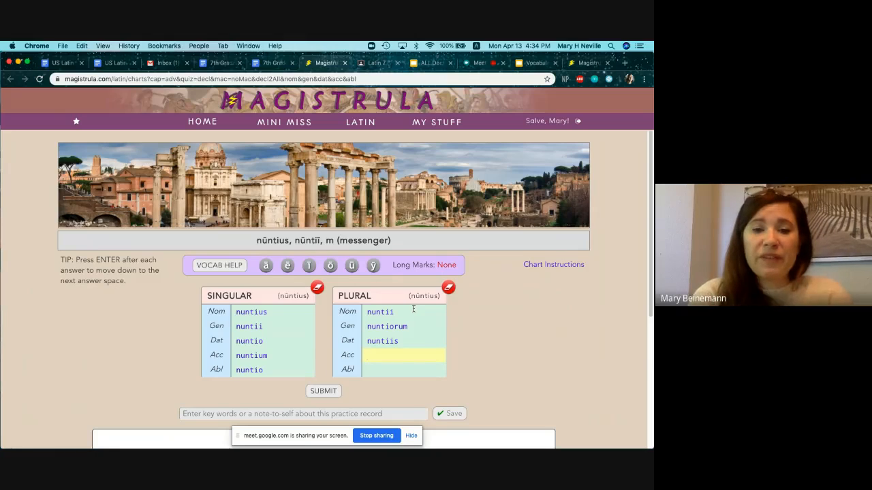
type("nuntios")
key("Return")
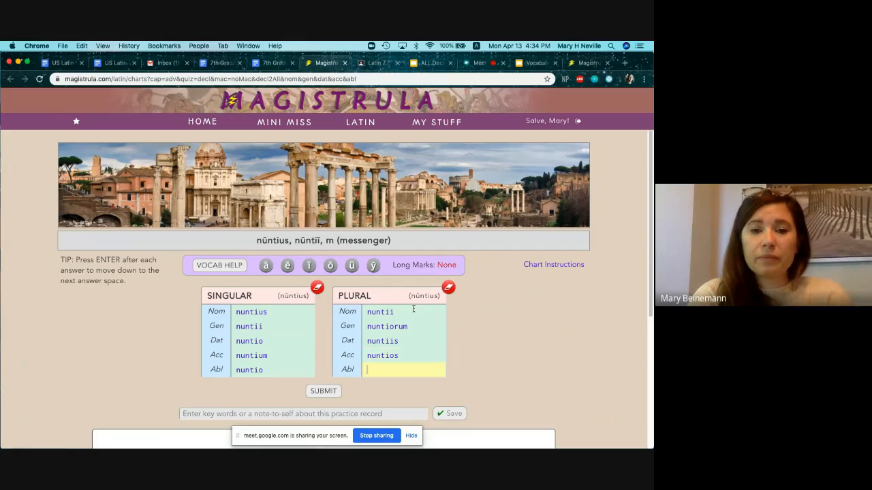
type("nunti")
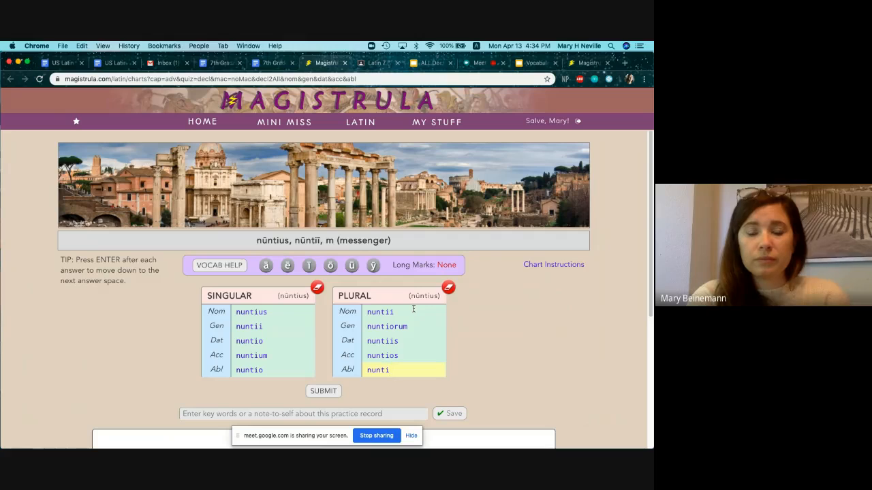
type("is")
key("Return")
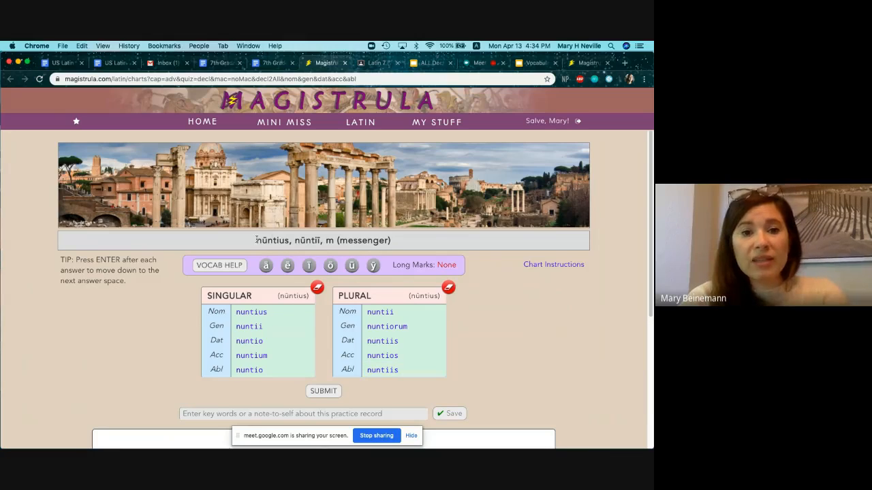
left_click_drag(256, 239, 393, 242)
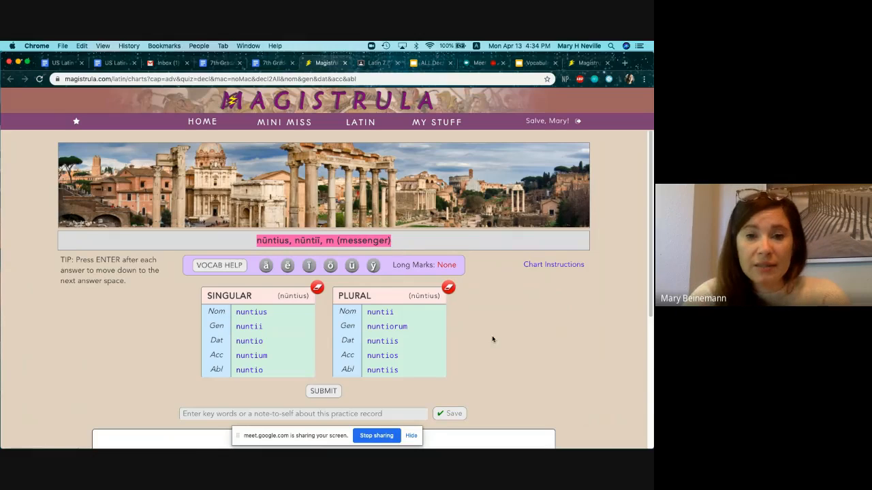
left_click(322, 395)
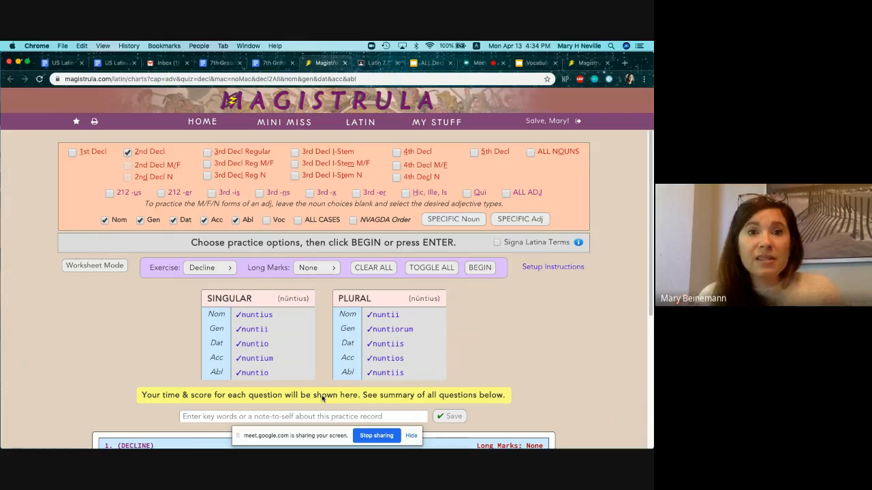
Review the practice summary below the graded chart, highlighting the time taken and the percentage score for nūntius.
scroll(520, 360, "down", 2)
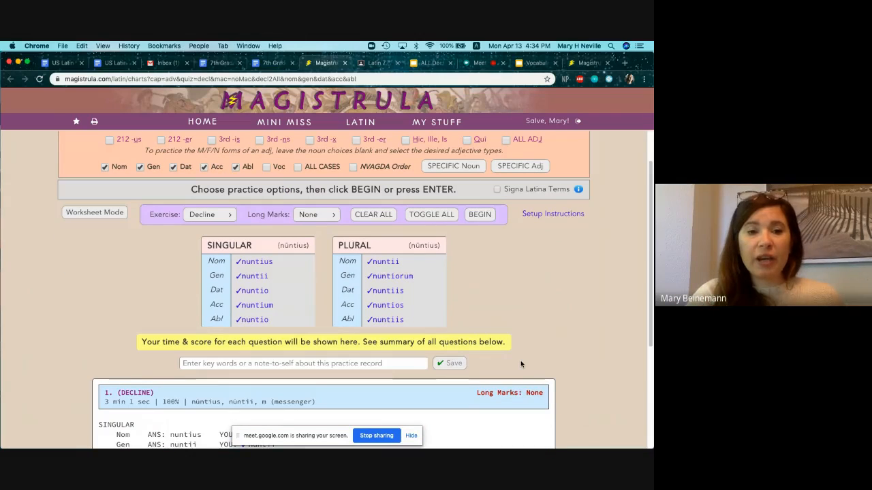
scroll(520, 364, "down", 4)
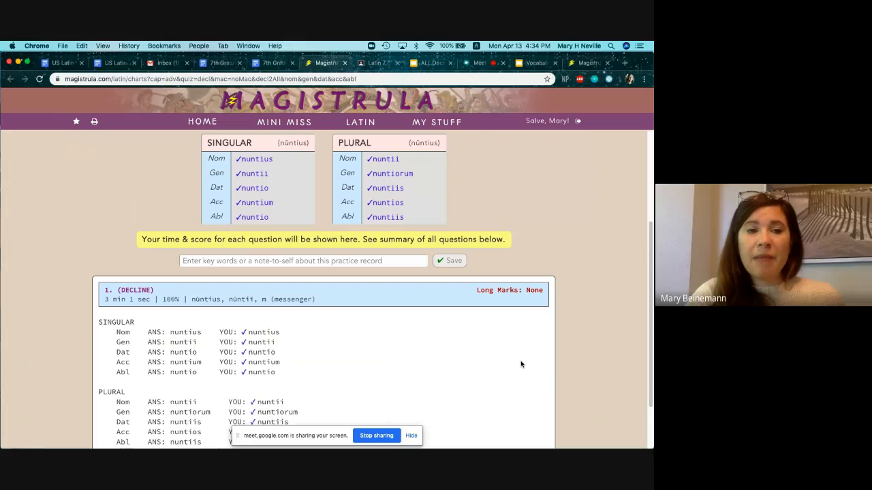
scroll(520, 365, "down", 3)
left_click_drag(151, 231, 88, 236)
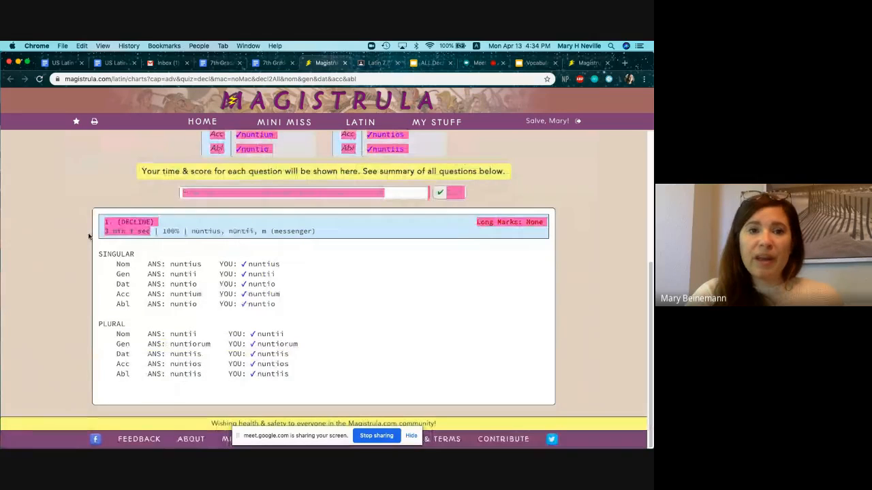
double_click(169, 231)
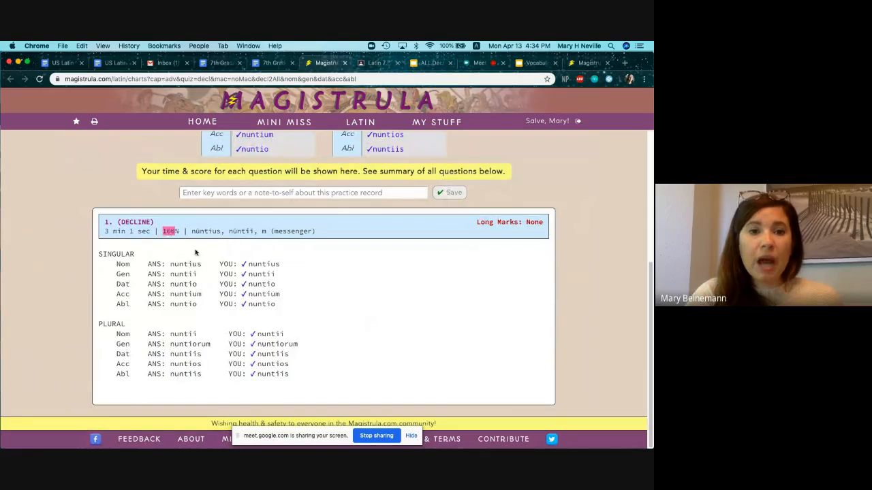
left_click_drag(184, 232, 162, 231)
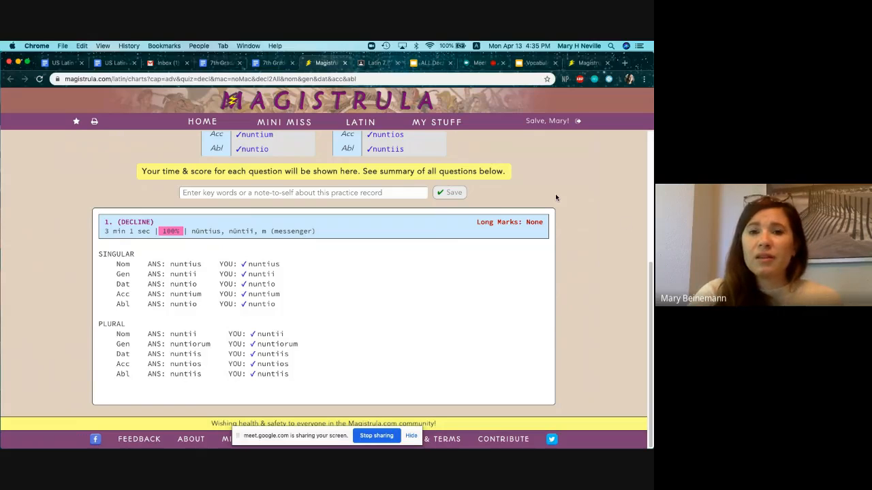
Begin another 2nd declension chart and show the vocabulary help for cubiculum, highlighting its neuter gender and the -um ending.
scroll(556, 198, "up", 5)
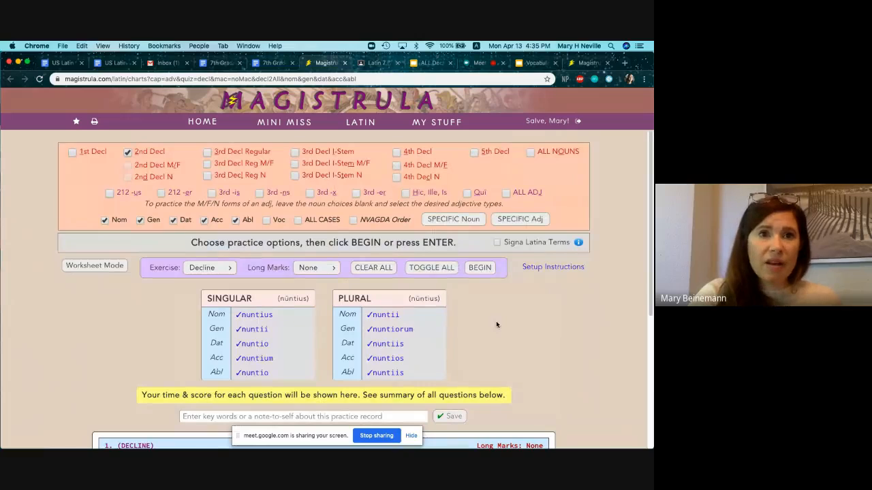
scroll(440, 338, "down", 3)
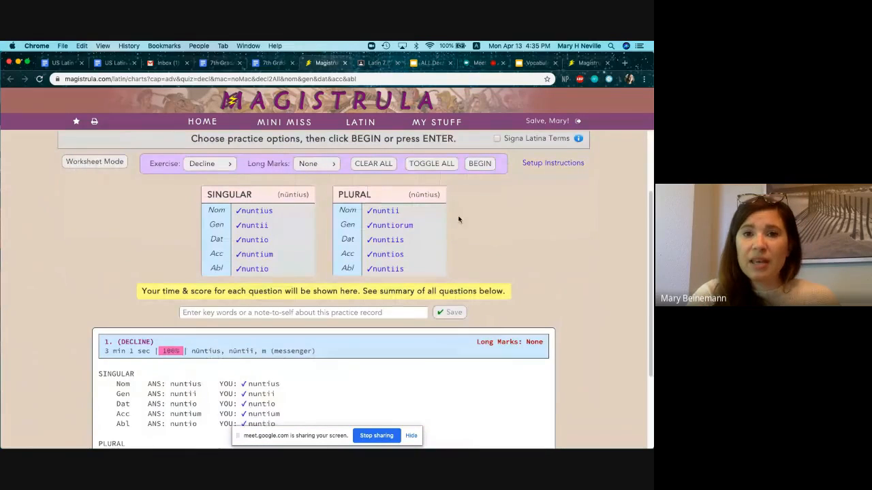
left_click(481, 164)
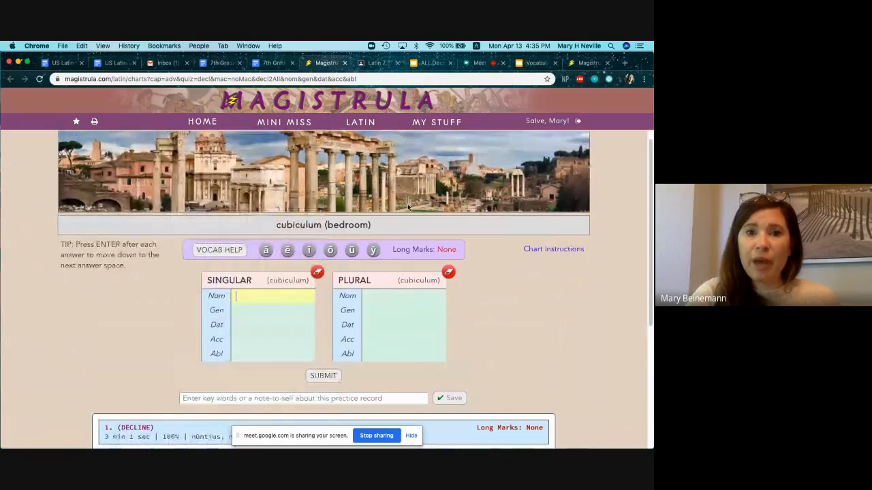
left_click(230, 254)
left_click_drag(251, 225, 348, 227)
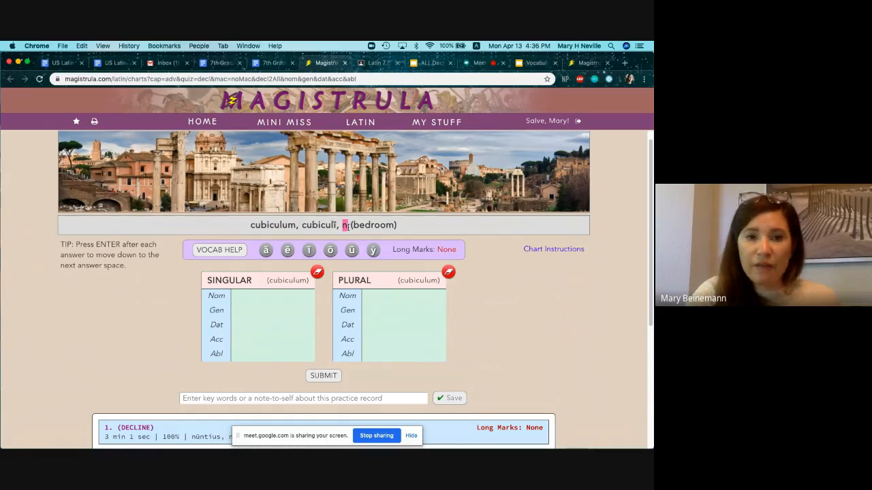
left_click(293, 226)
left_click_drag(293, 226, 282, 226)
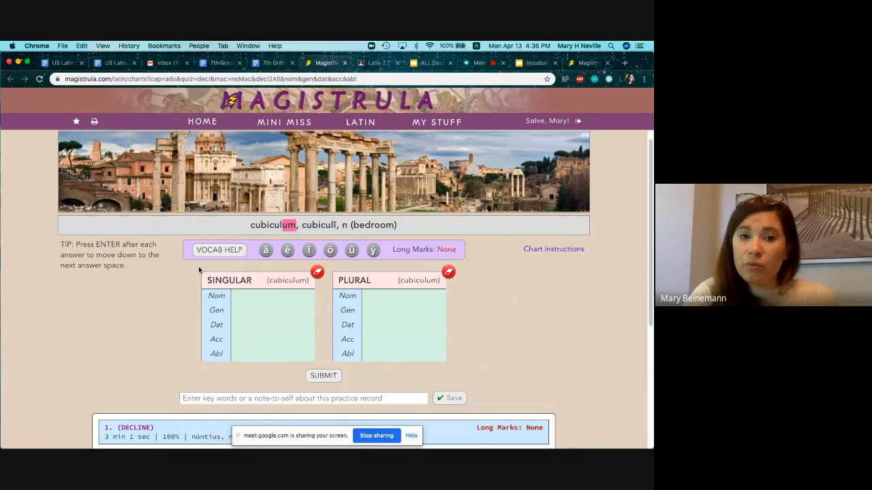
Enter cubiculum as both the nominative and accusative singular, leaving the genitive and dative blank.
left_click(265, 293)
type("cu")
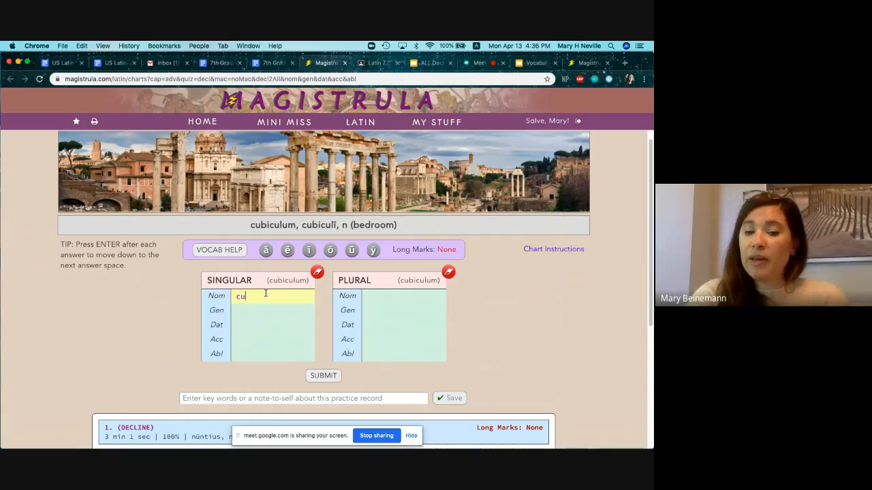
type("biculum")
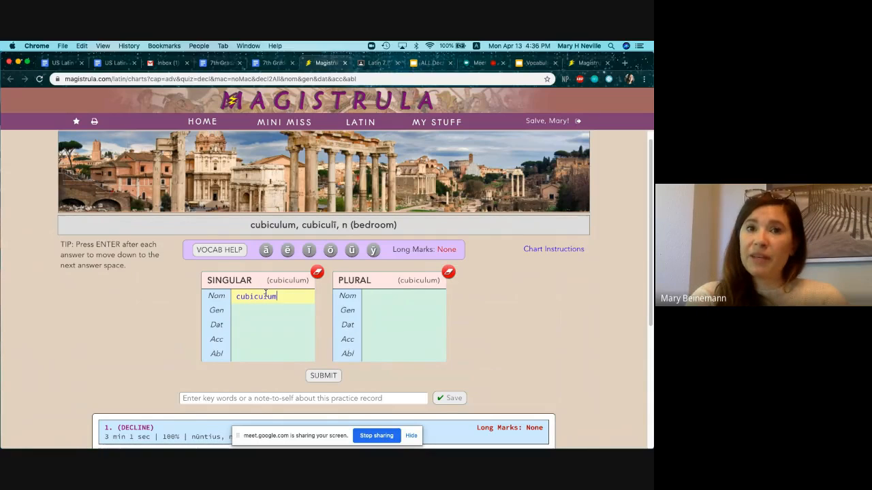
key("Return")
key("Return")
key("Return")
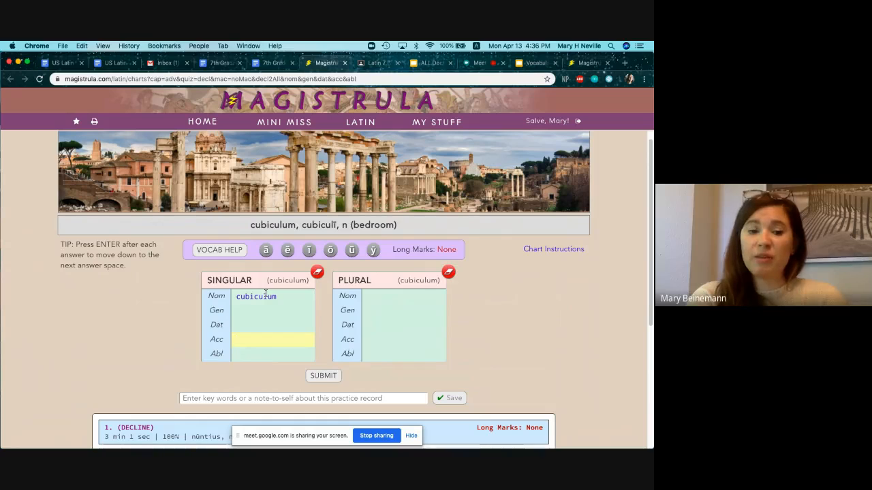
type("cubi")
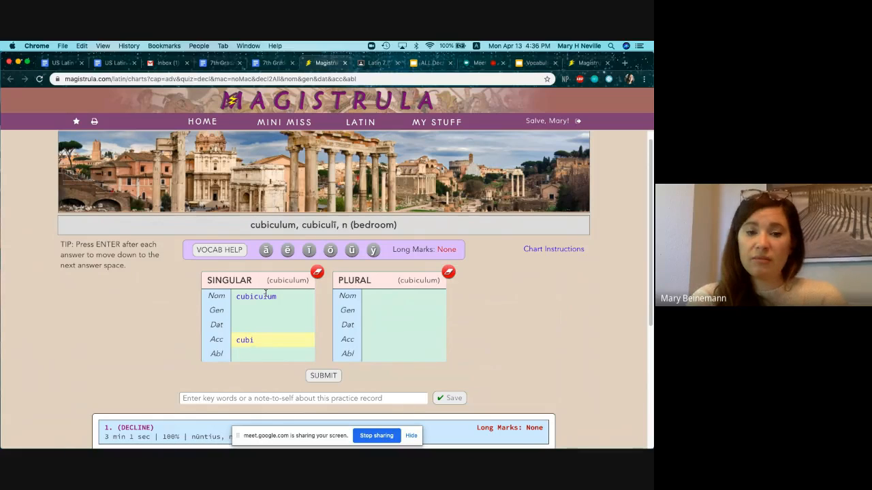
type("culum")
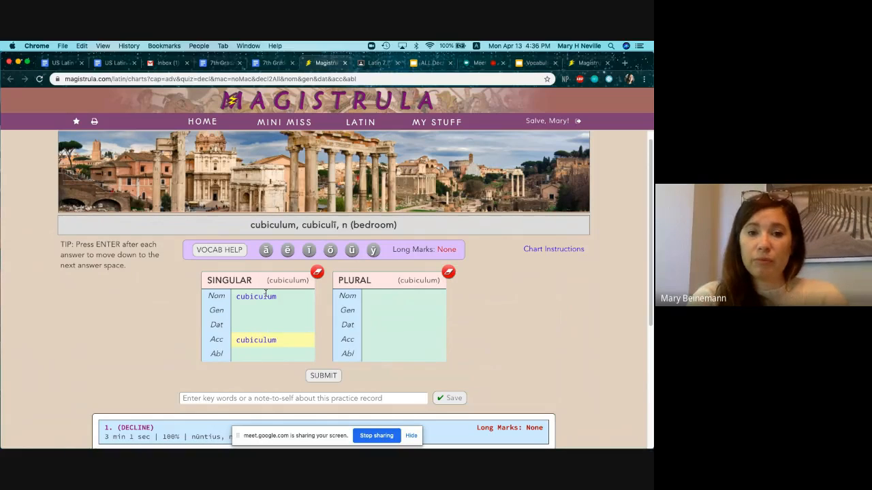
Highlight cubiculī in the vocabulary entry and enter cubiculi as the genitive singular.
key("Up")
key("Up")
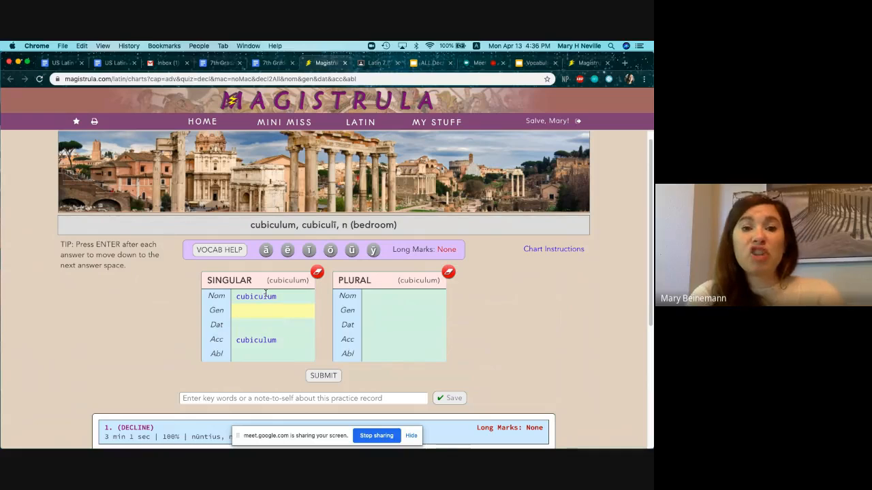
left_click(314, 227)
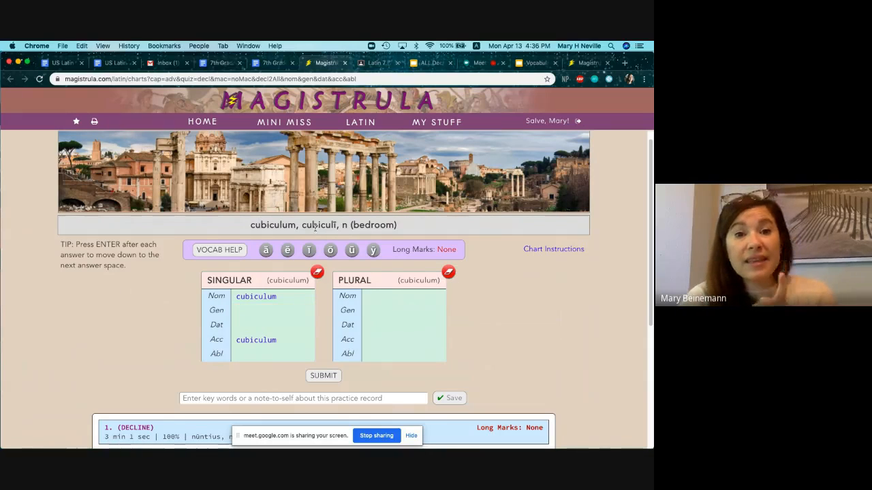
double_click(315, 227)
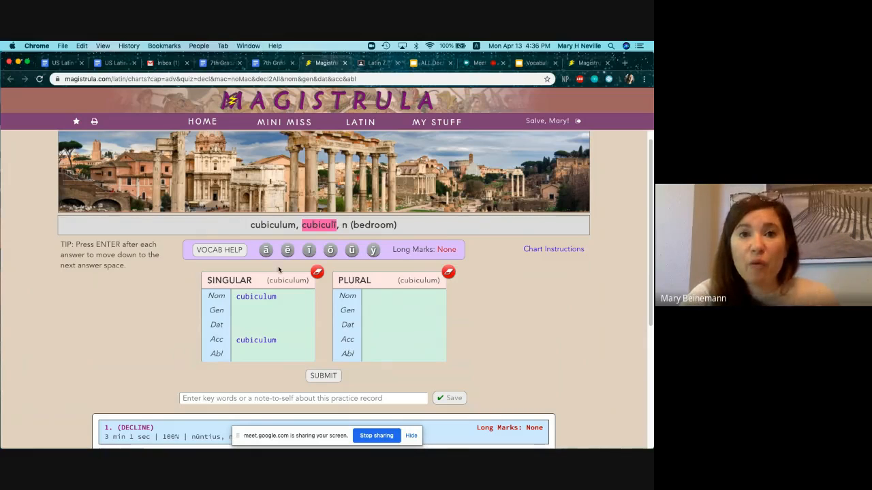
left_click(247, 305)
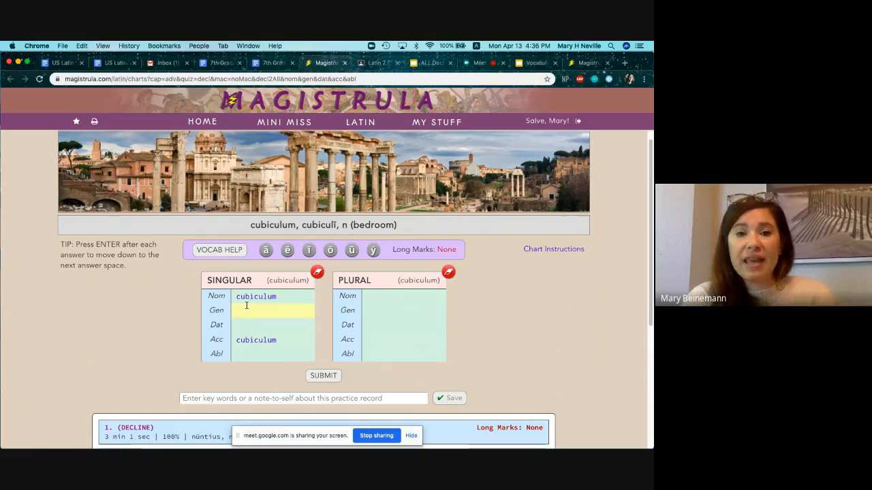
type("cubicu")
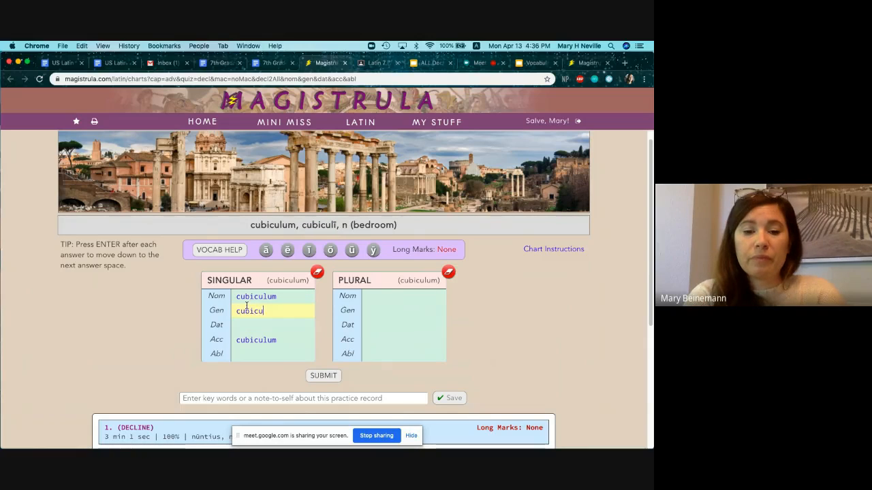
type("li")
key("Return")
Enter cubiculo as both the dative and the ablative singular.
type("cu")
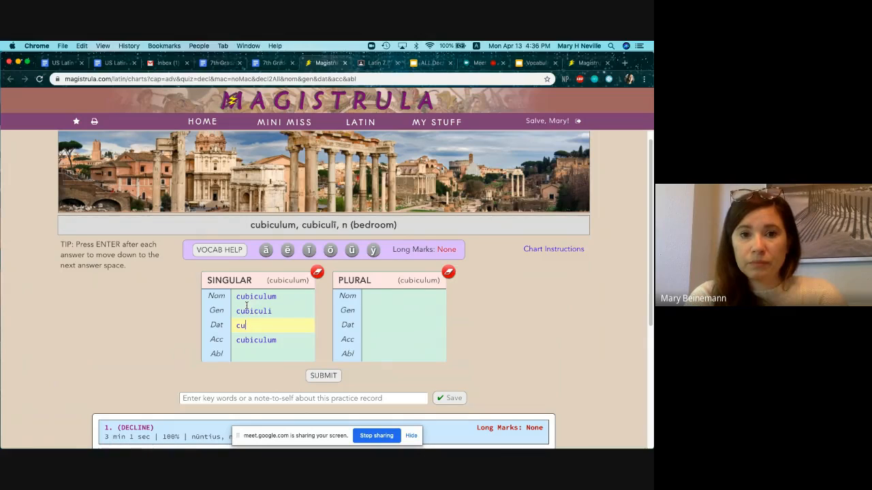
type("bi")
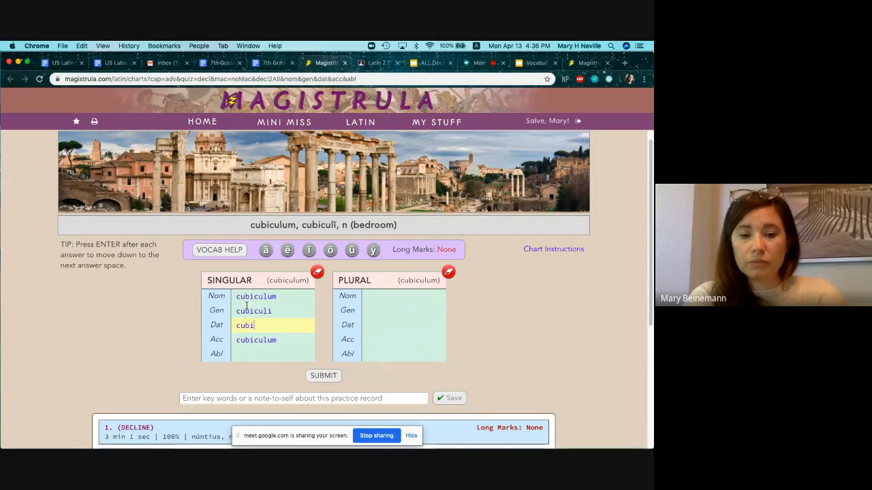
type("culo")
key("Return")
key("Return")
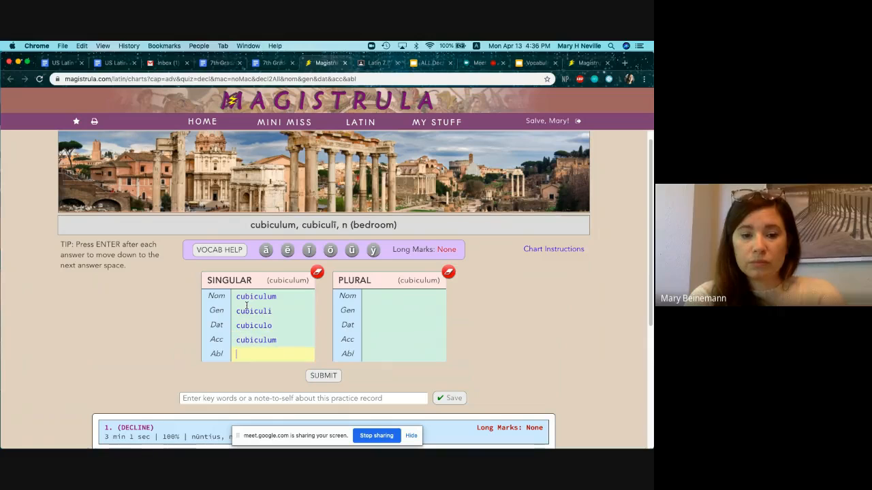
type("cubiculo")
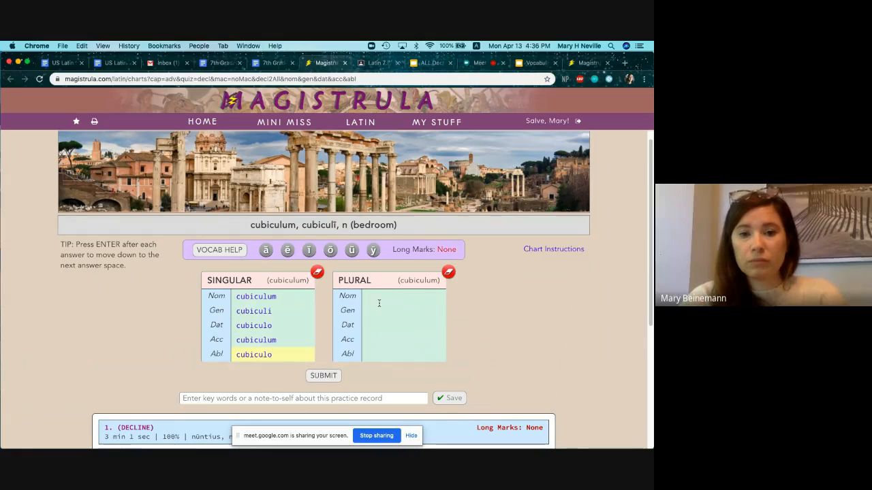
key("Return")
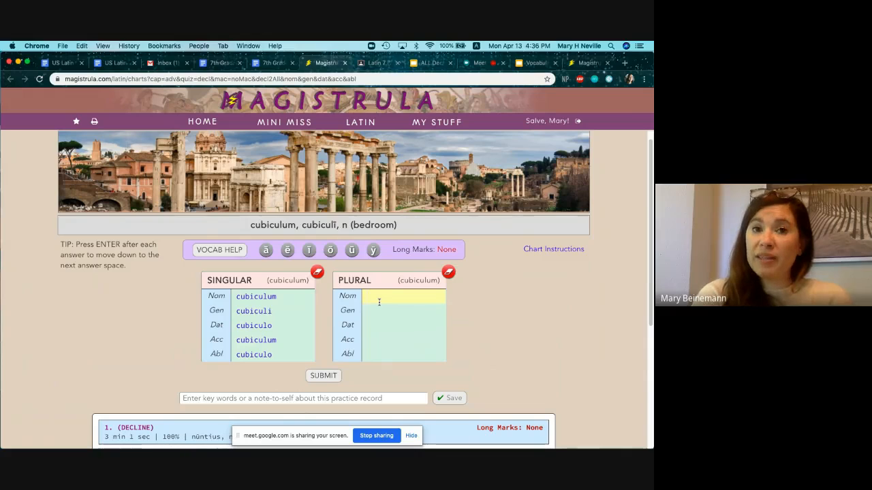
Consult the neuter endings on the 2nd Declension slide in Google Slides, then return to the Magistrula chart and enter cubicula as the nominative plural.
left_click(434, 63)
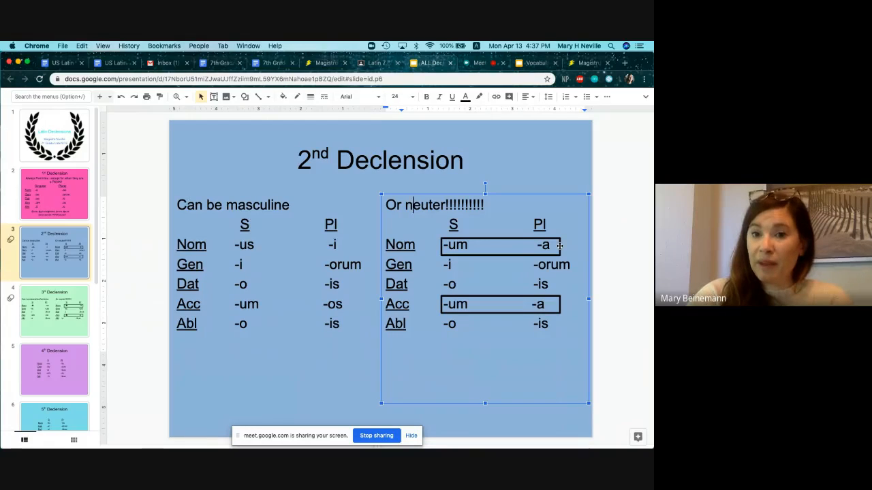
left_click(310, 64)
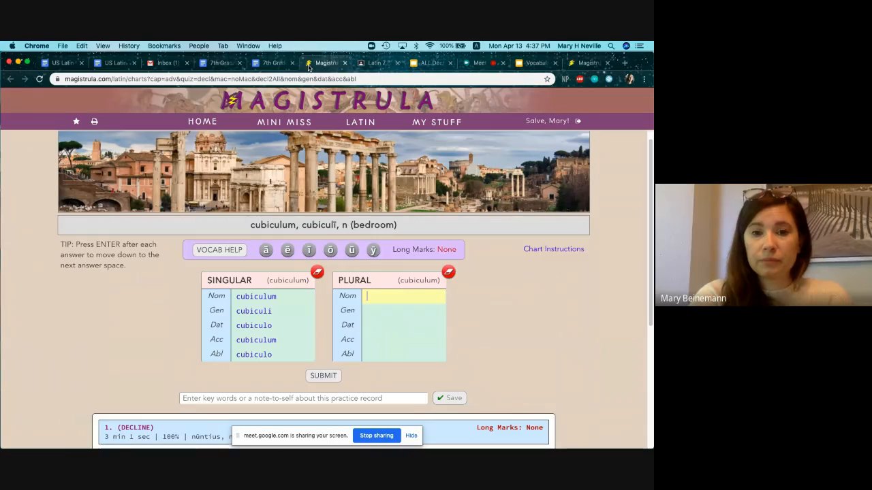
type("cubiculo")
key("BackSpace")
type("a")
key("Return")
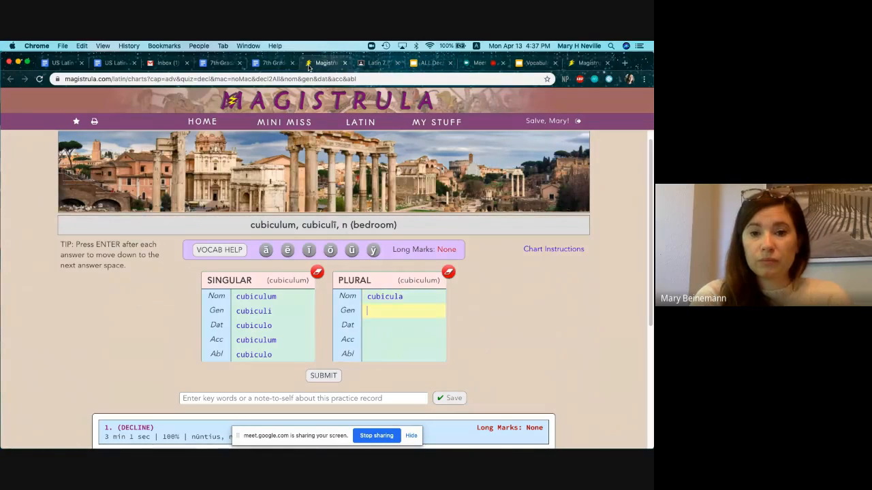
Enter the genitive plural cubiculorum and the dative plural cubiculis.
type("cubiculo")
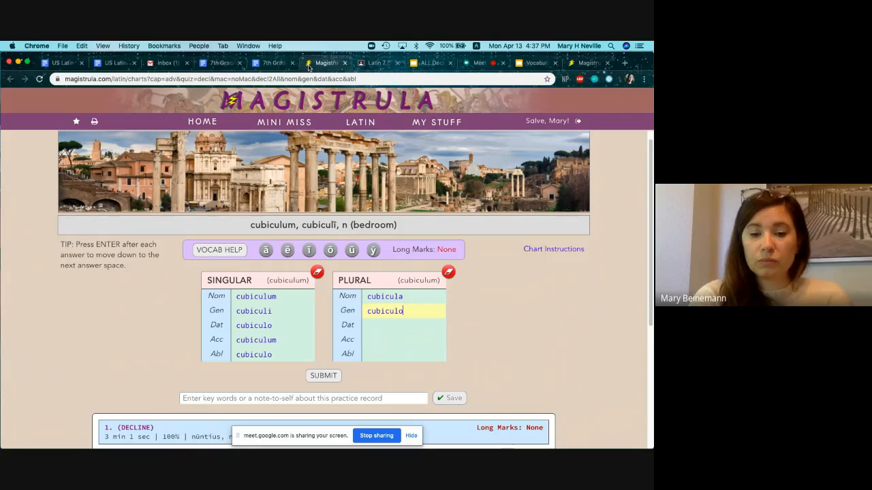
type("rum")
key("Return")
type("cub")
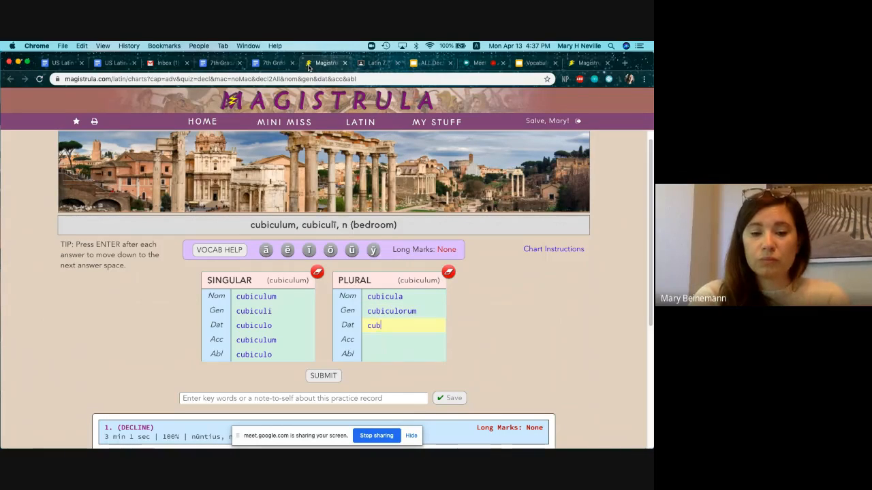
type("iculis")
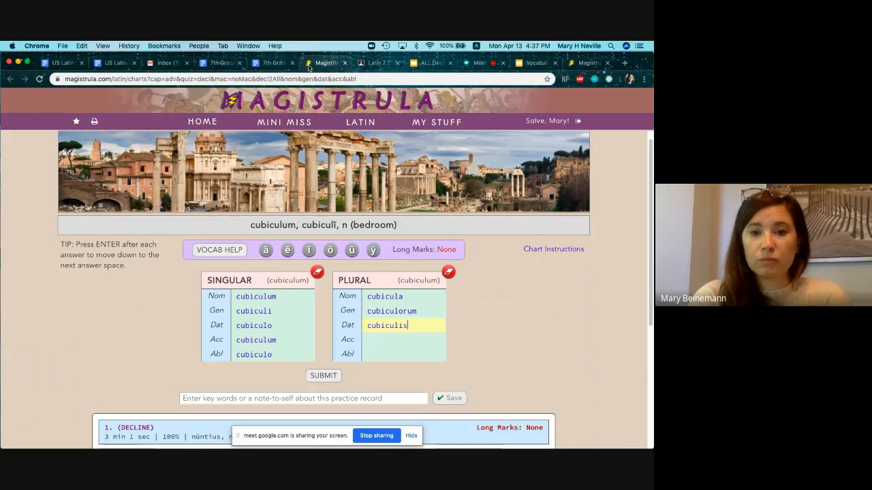
key("Return")
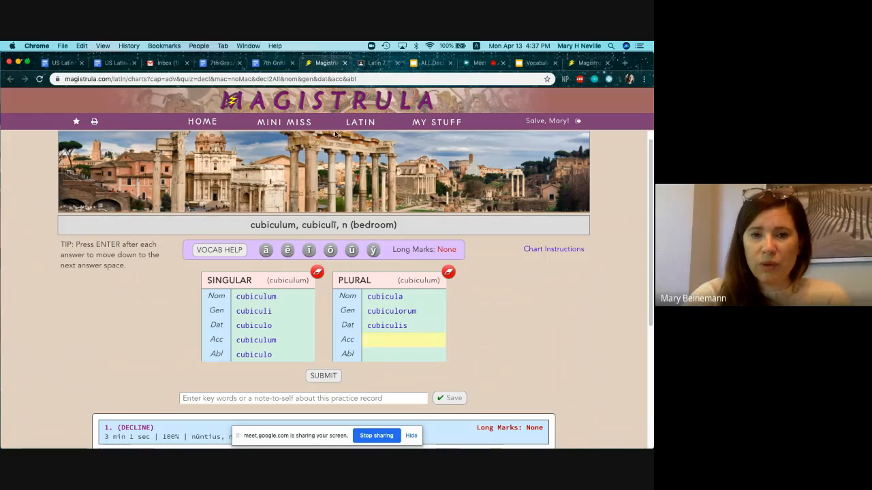
Complete the plural with accusative cubicula and ablative cubiculis, and submit the chart for grading.
type("cu")
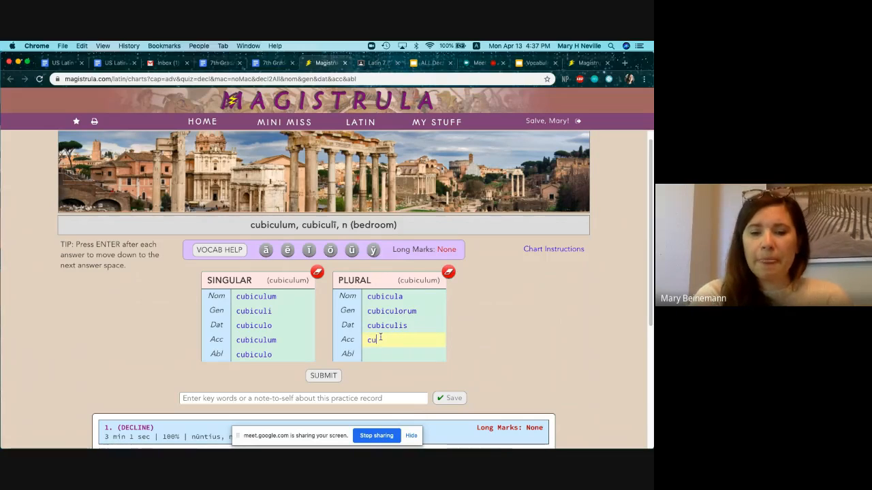
type("bicula")
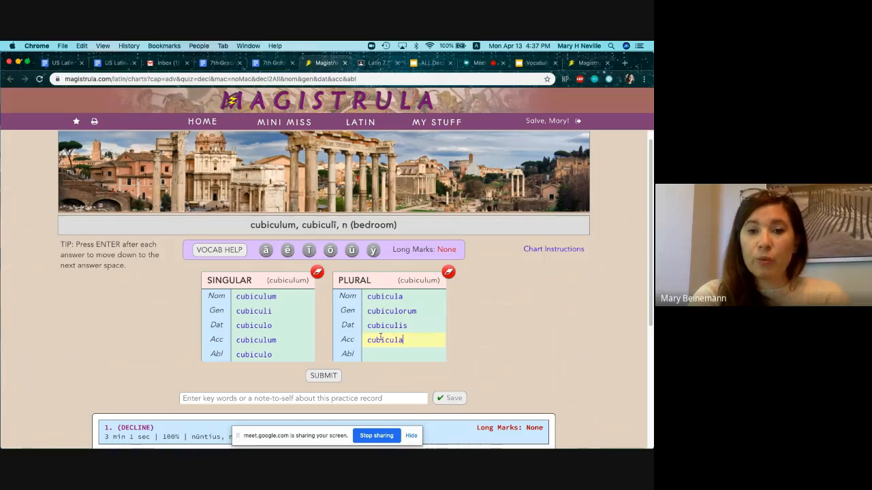
key("Return")
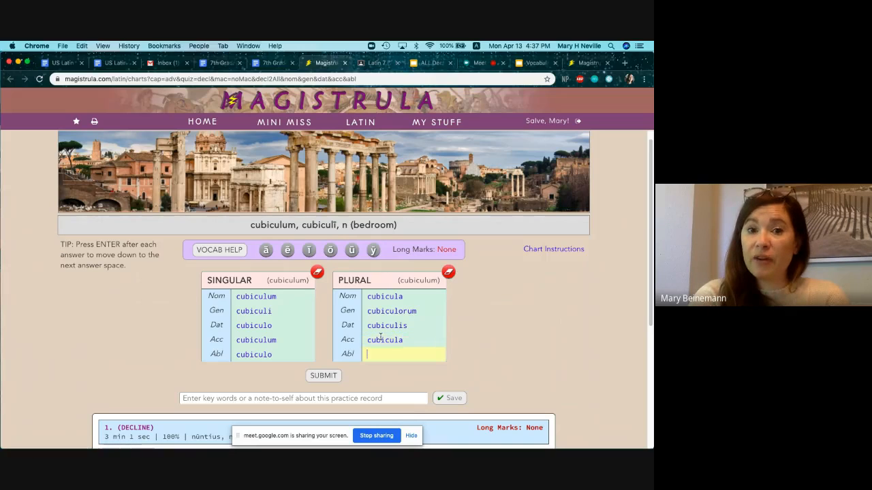
type("cubiculis")
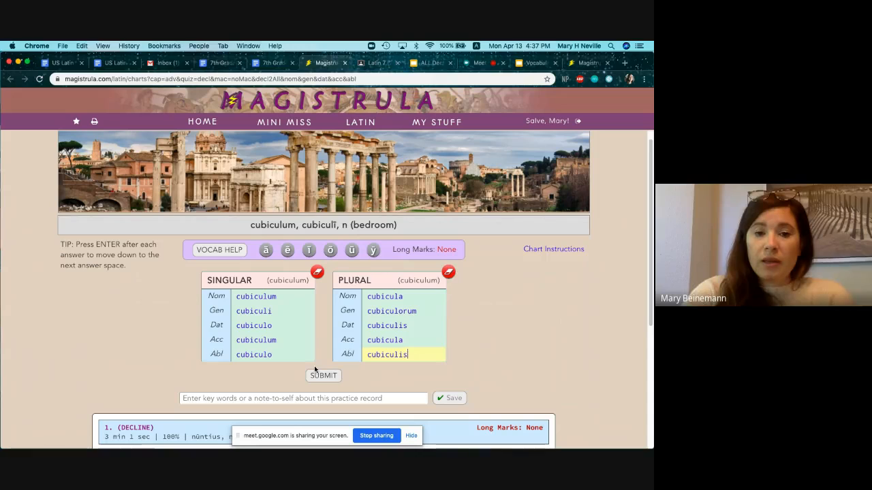
key("Return")
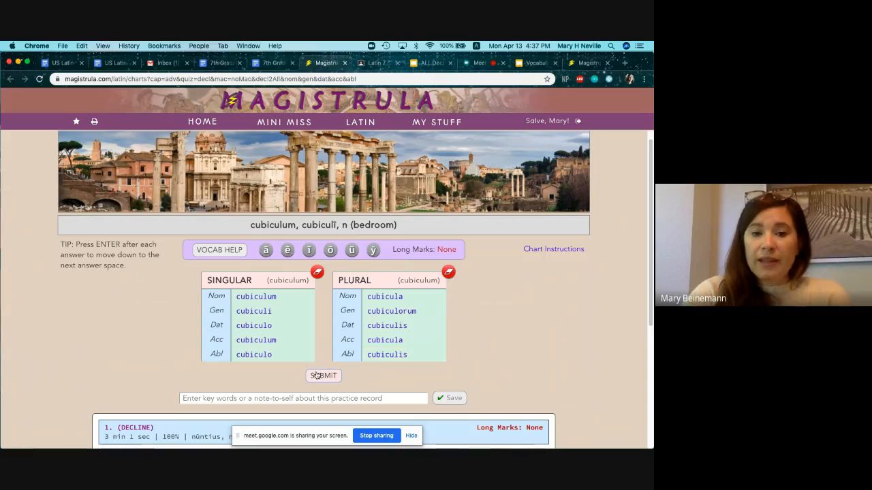
Review the practice summary for cubiculum, highlighting the percentage score, and return to the practice options.
scroll(489, 336, "down", 4)
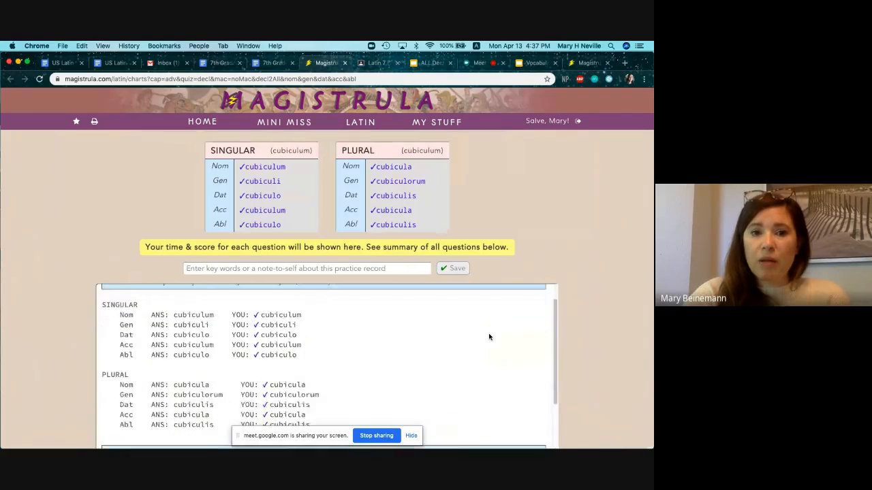
scroll(651, 330, "down", 2)
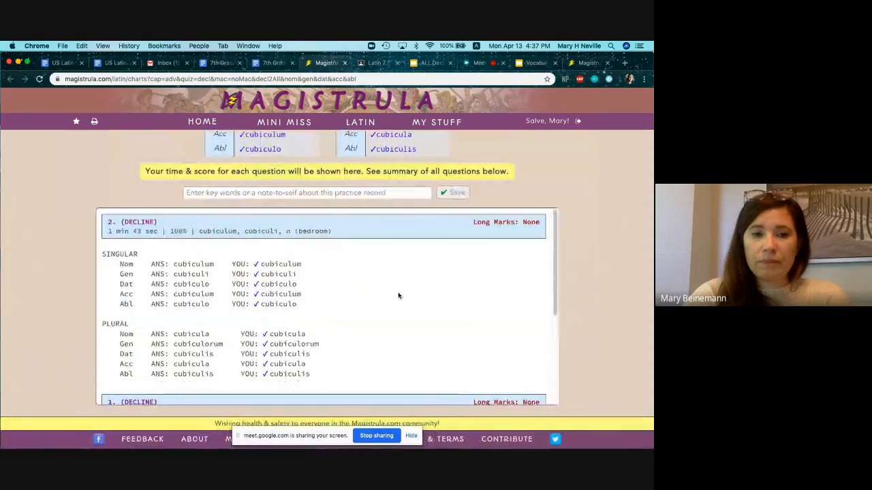
scroll(398, 296, "down", 3)
scroll(398, 296, "up", 1)
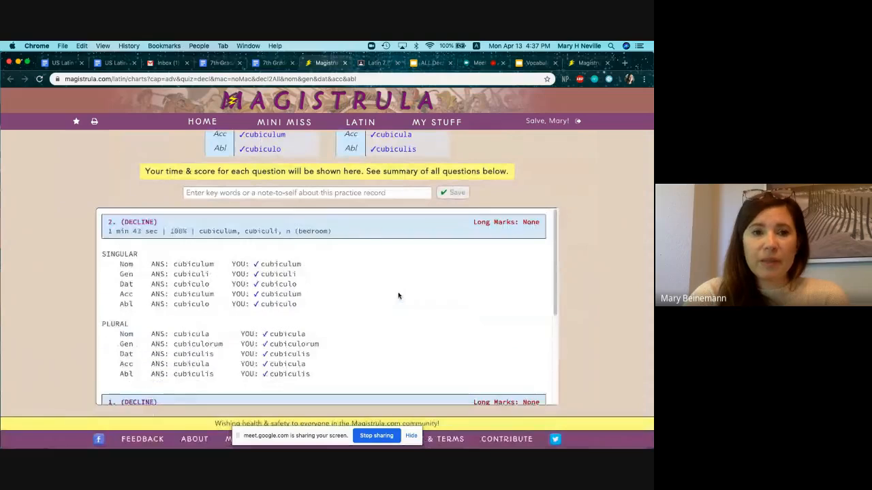
double_click(177, 232)
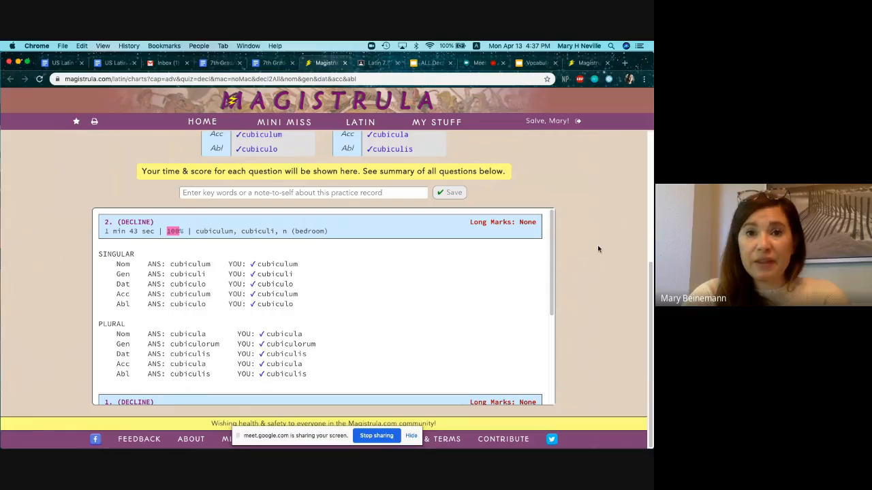
scroll(598, 248, "up", 5)
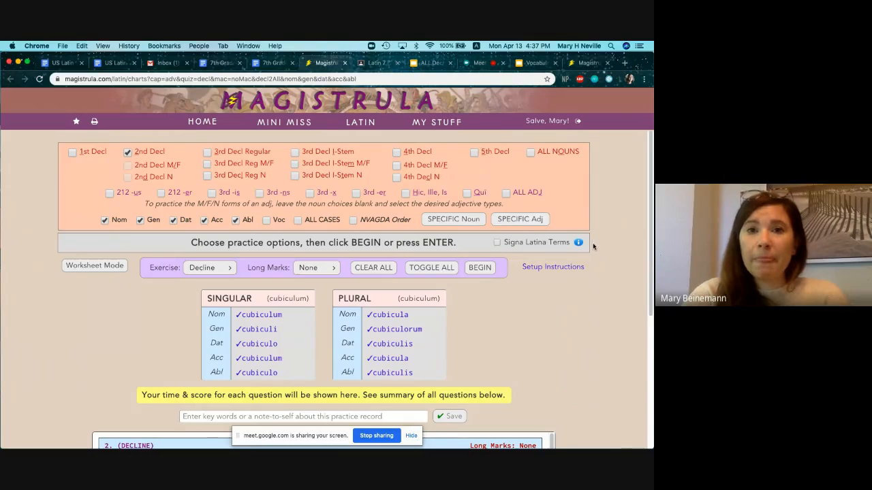
Switch to the declension slideshow in Google Slides and realign the neuter ablative endings -e and -ibus with their columns on the 3rd Declension slide.
left_click(433, 63)
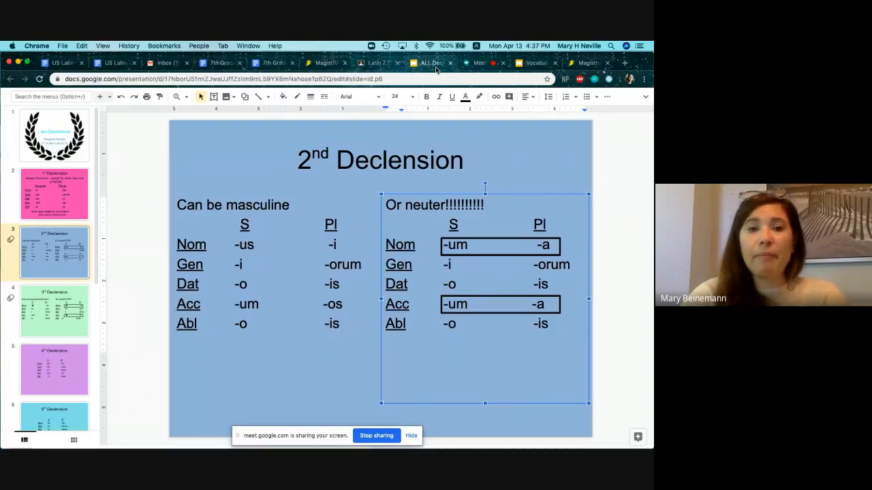
left_click(54, 309)
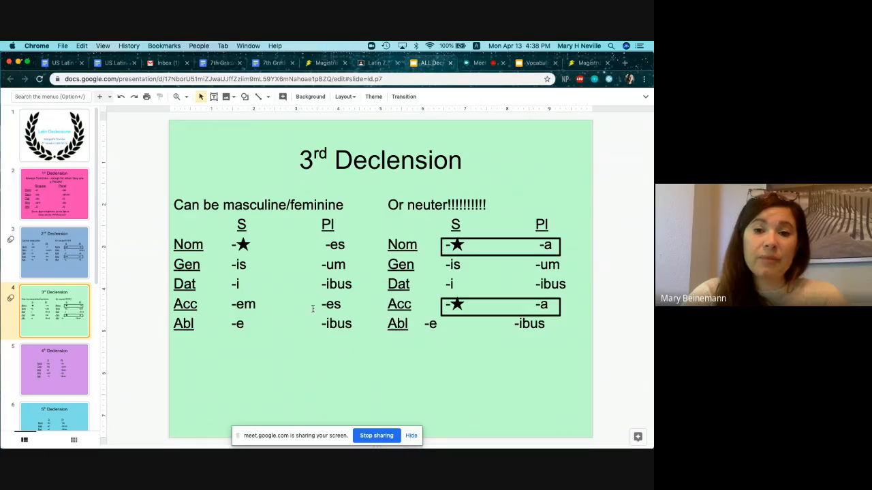
left_click(425, 326)
key("Tab")
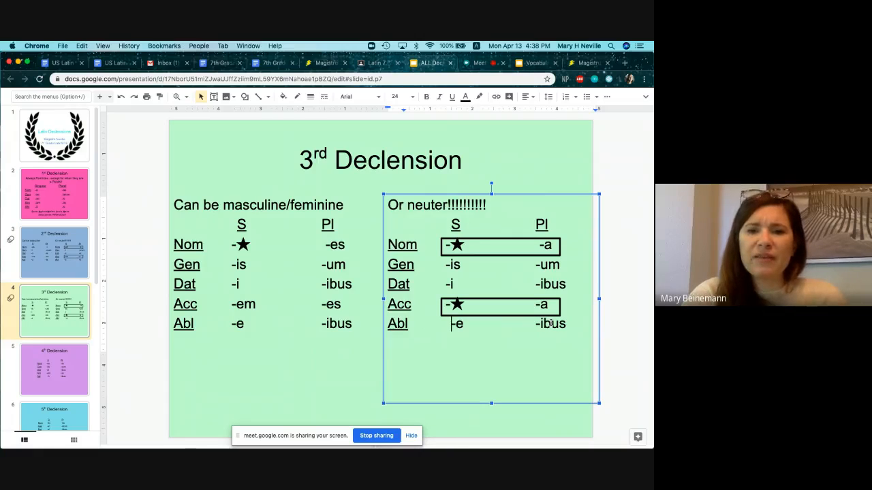
Compare the masculine/feminine and neuter endings on the 3rd Declension slide, pointing out the boxed neuter nominative and accusative rows.
left_click(350, 387)
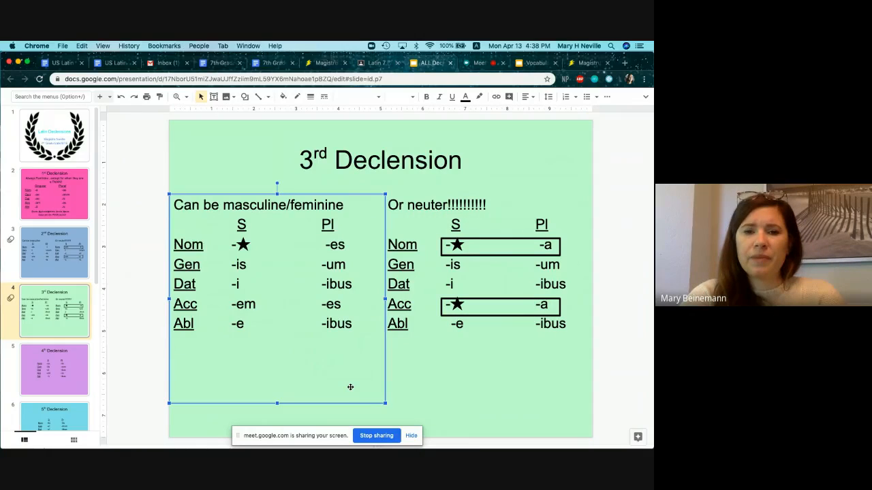
left_click(447, 347)
left_click(286, 319)
left_click(442, 312)
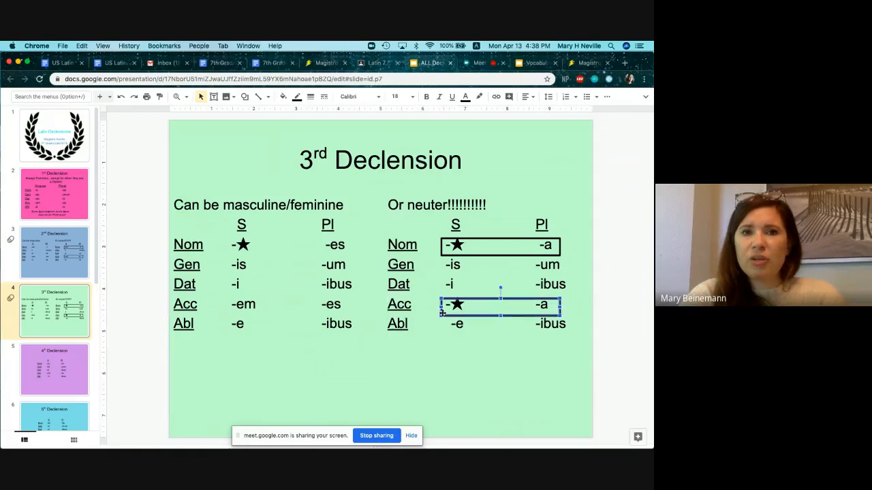
left_click(287, 272)
left_click(479, 248)
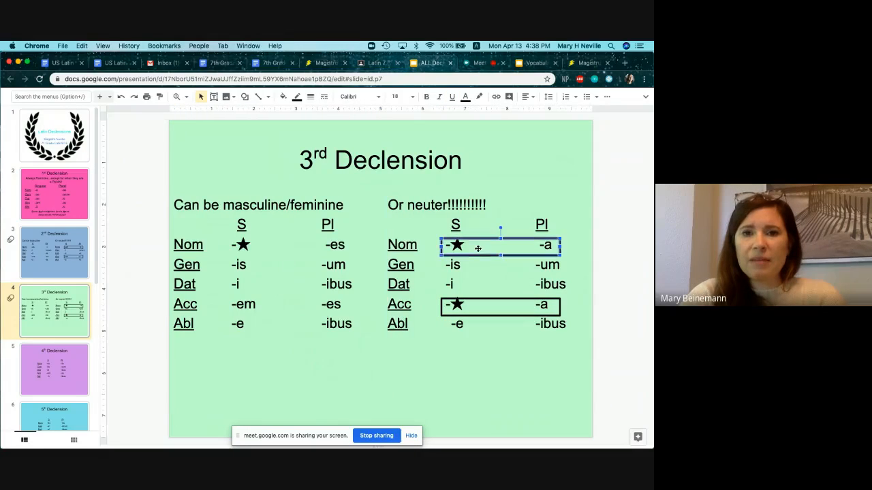
left_click(341, 259)
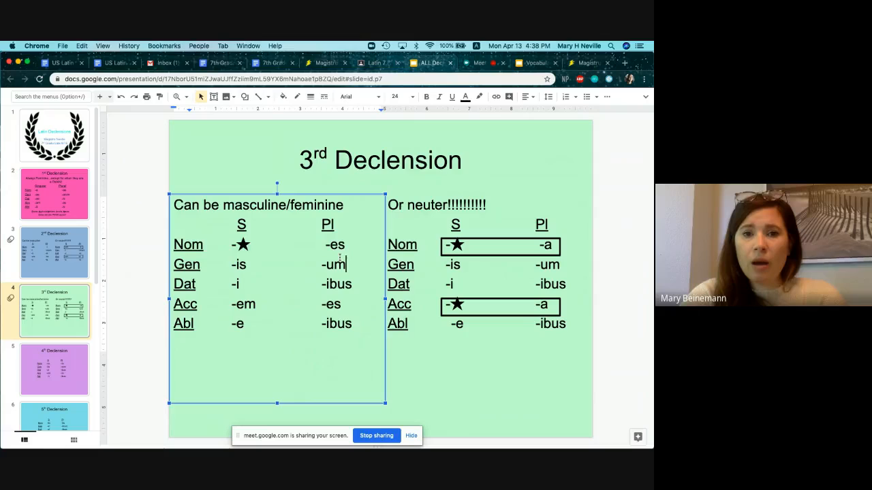
left_click(471, 373)
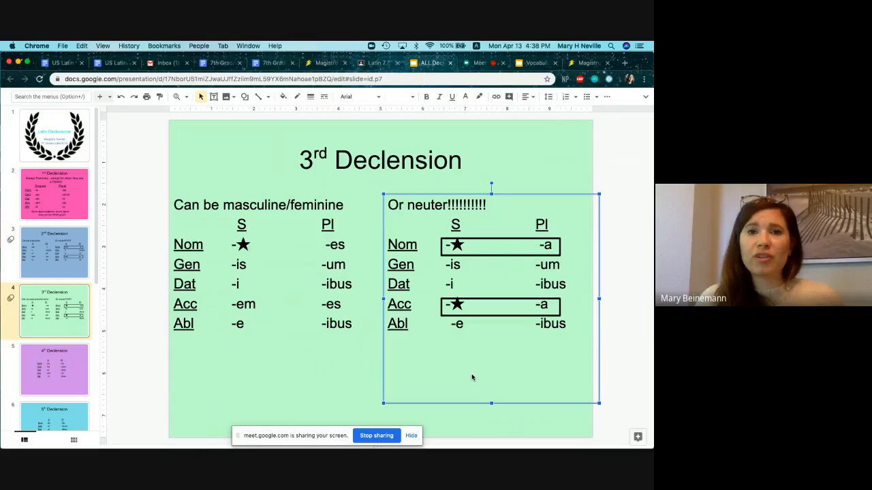
Switch to Magistrula, open the assignments page and show only the assignments for the STE Latin I class.
left_click(325, 67)
mouse_move(438, 128)
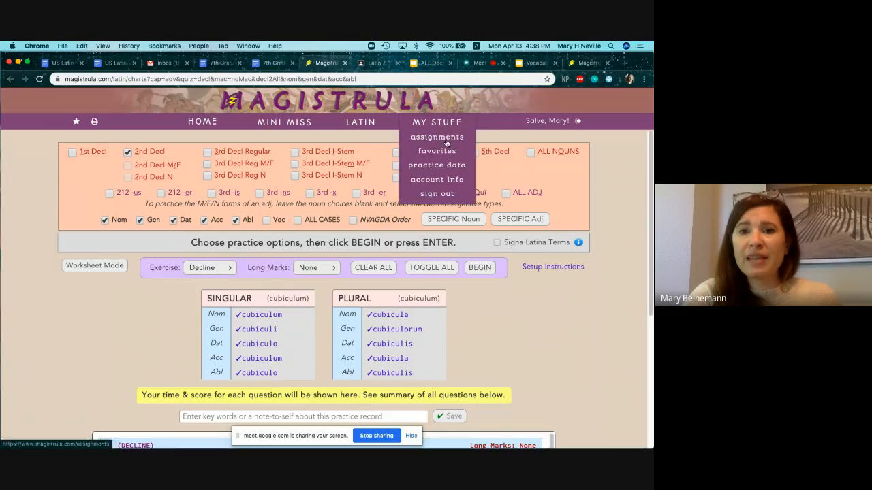
left_click(446, 143)
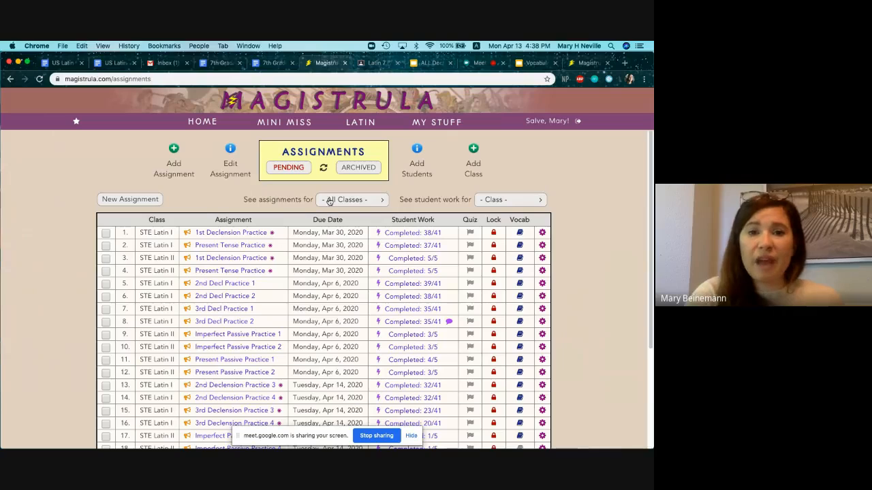
left_click(329, 201)
left_click(332, 228)
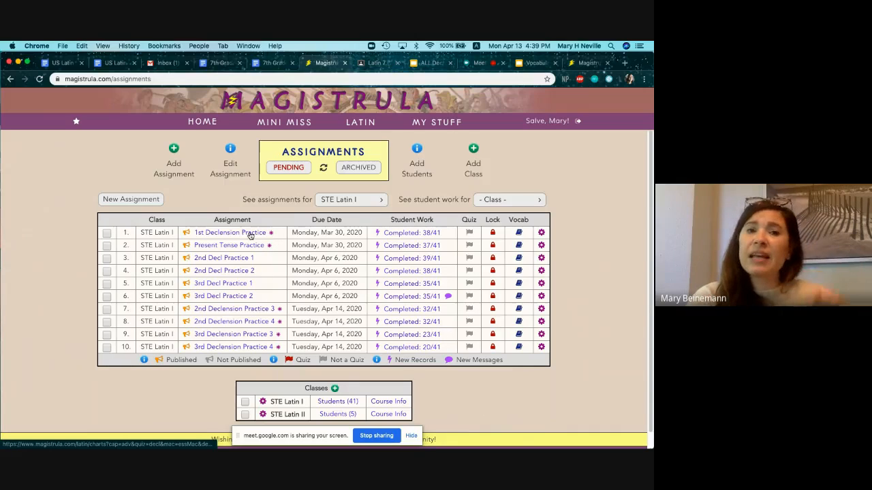
Return to the Magistrula home page, and show the Practice 4 link in the 7th Grade Latin WAP document.
left_click(392, 104)
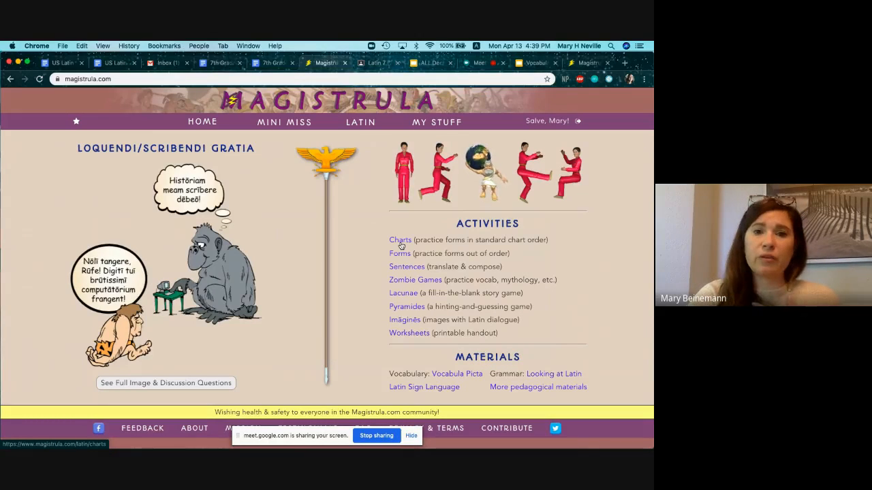
left_click(272, 63)
left_click(423, 296)
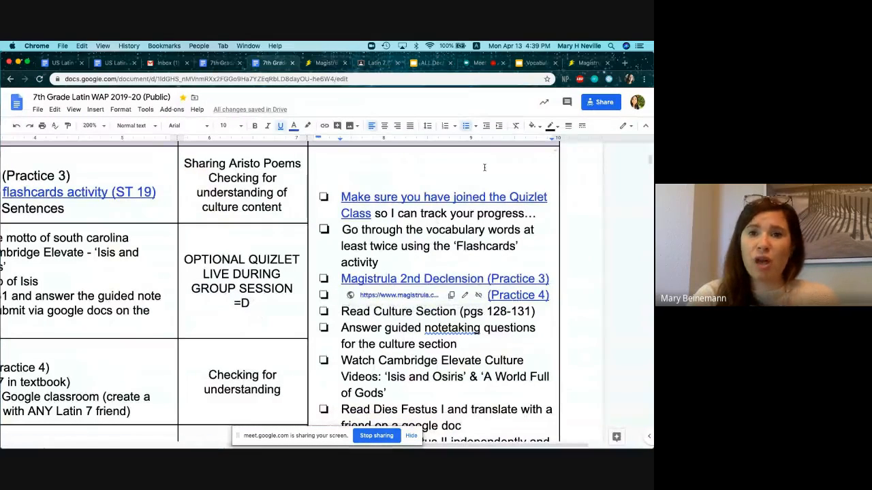
Switch to the Google Meet call and stop presenting the screen.
left_click(478, 64)
left_click(320, 300)
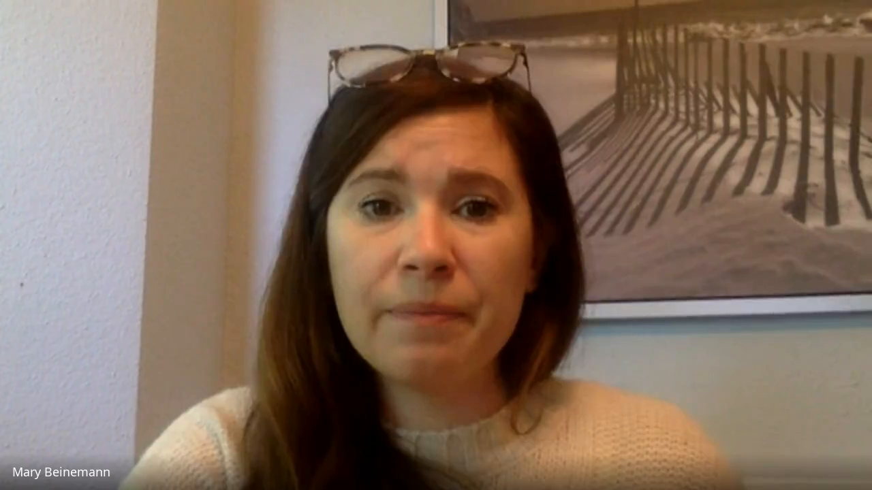